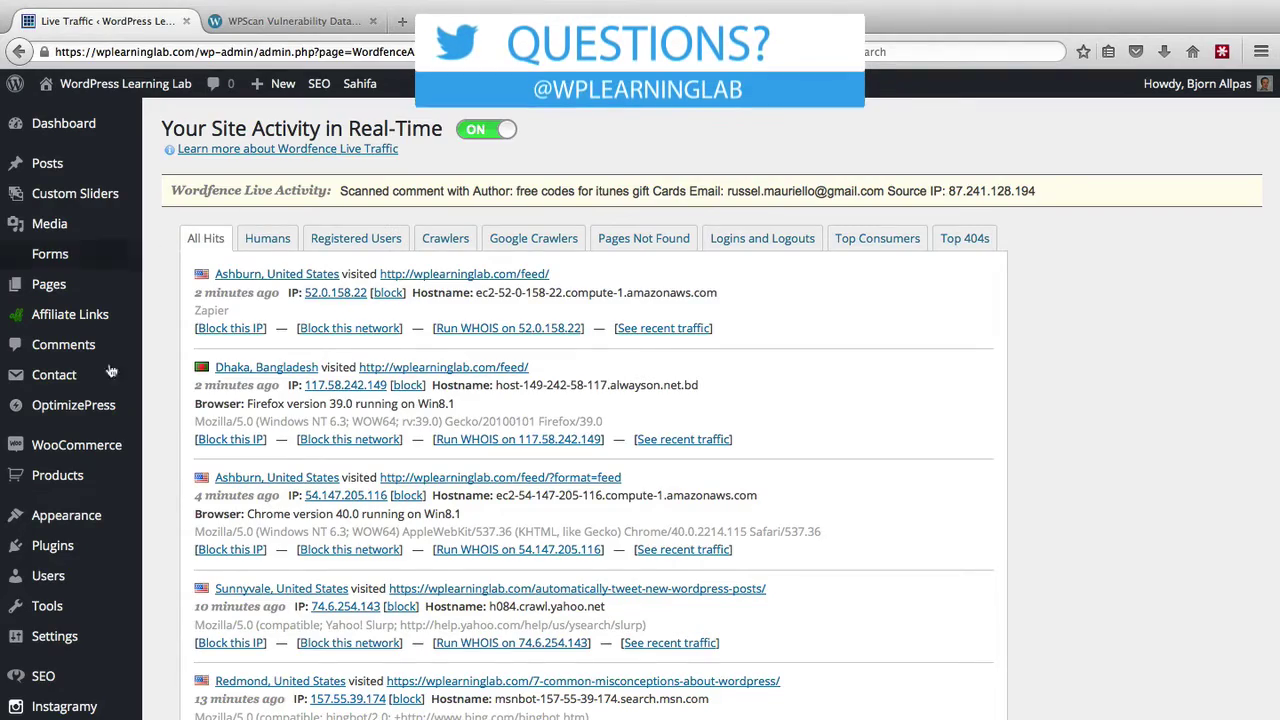
Filter the Wordfence live traffic to pages not found and examine the requests for non-existent plugin files
{"action": "mouse_move", "coordinate": [100, 397]}
{"action": "scroll", "coordinate": [100, 397], "scroll_direction": "down", "scroll_amount": 1}
{"action": "scroll", "coordinate": [100, 397], "scroll_direction": "down", "scroll_amount": 6}
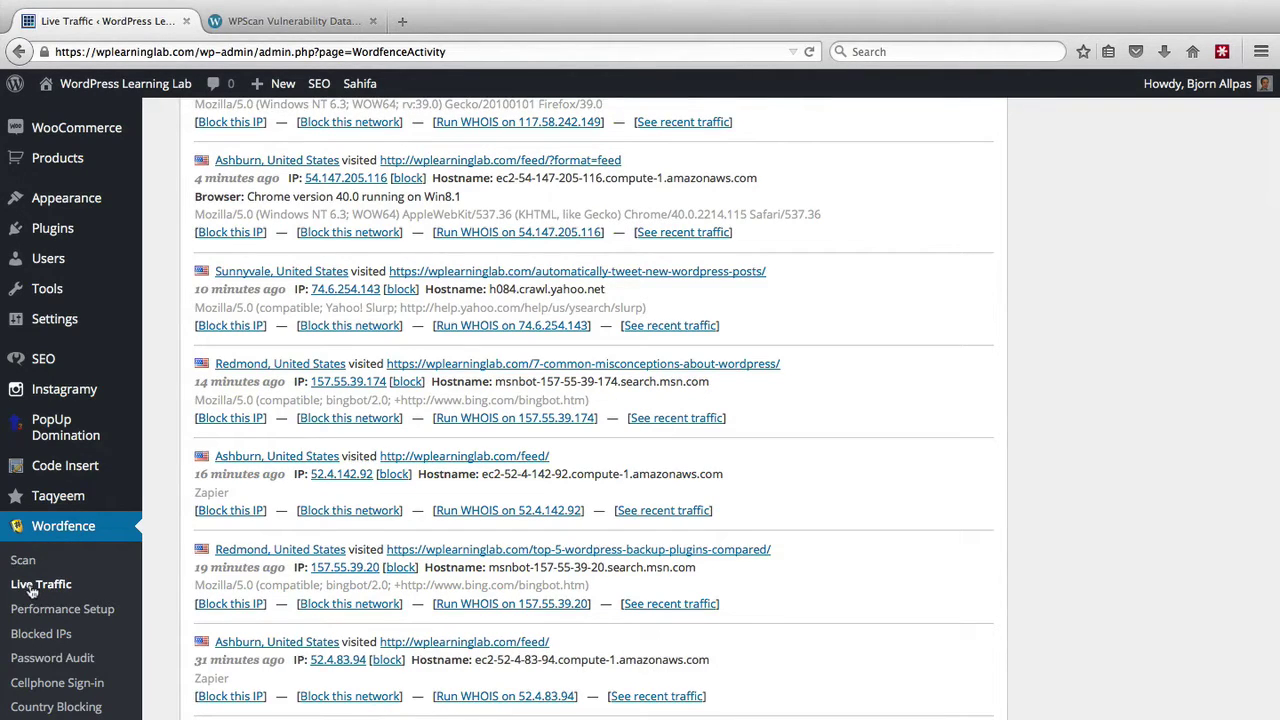
{"action": "scroll", "coordinate": [184, 588], "scroll_direction": "up", "scroll_amount": 5}
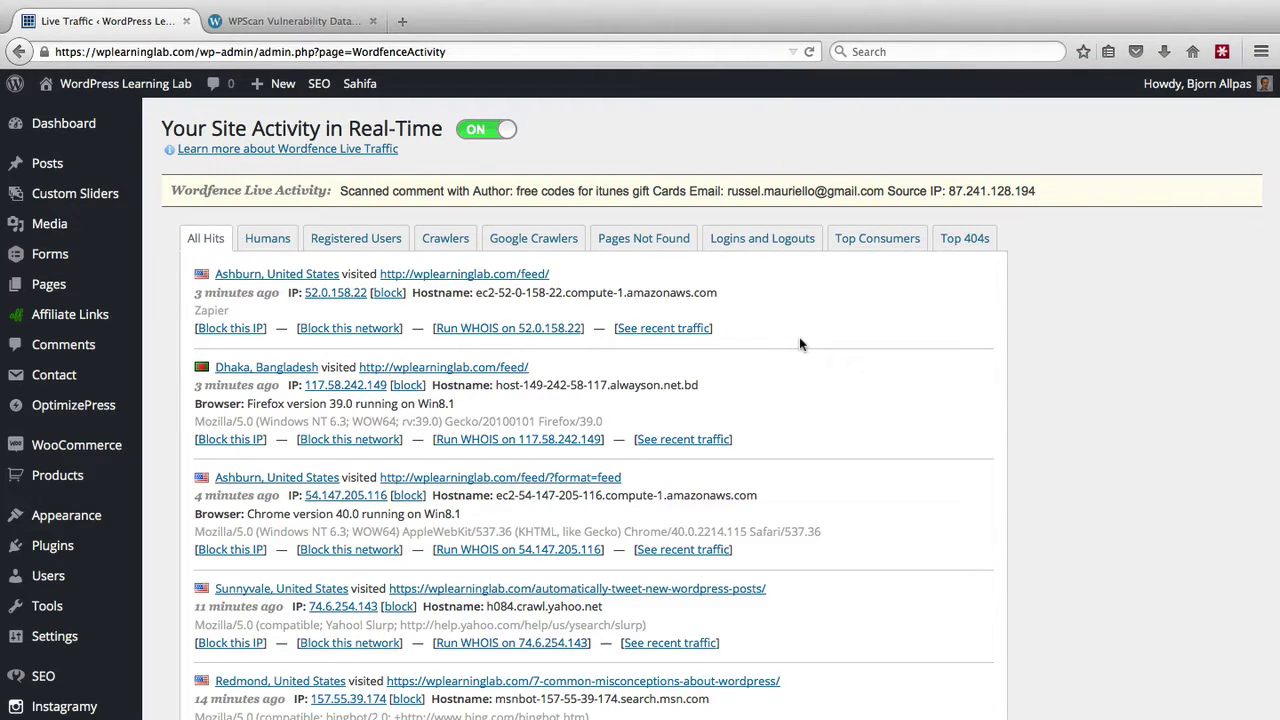
{"action": "left_click", "coordinate": [670, 244]}
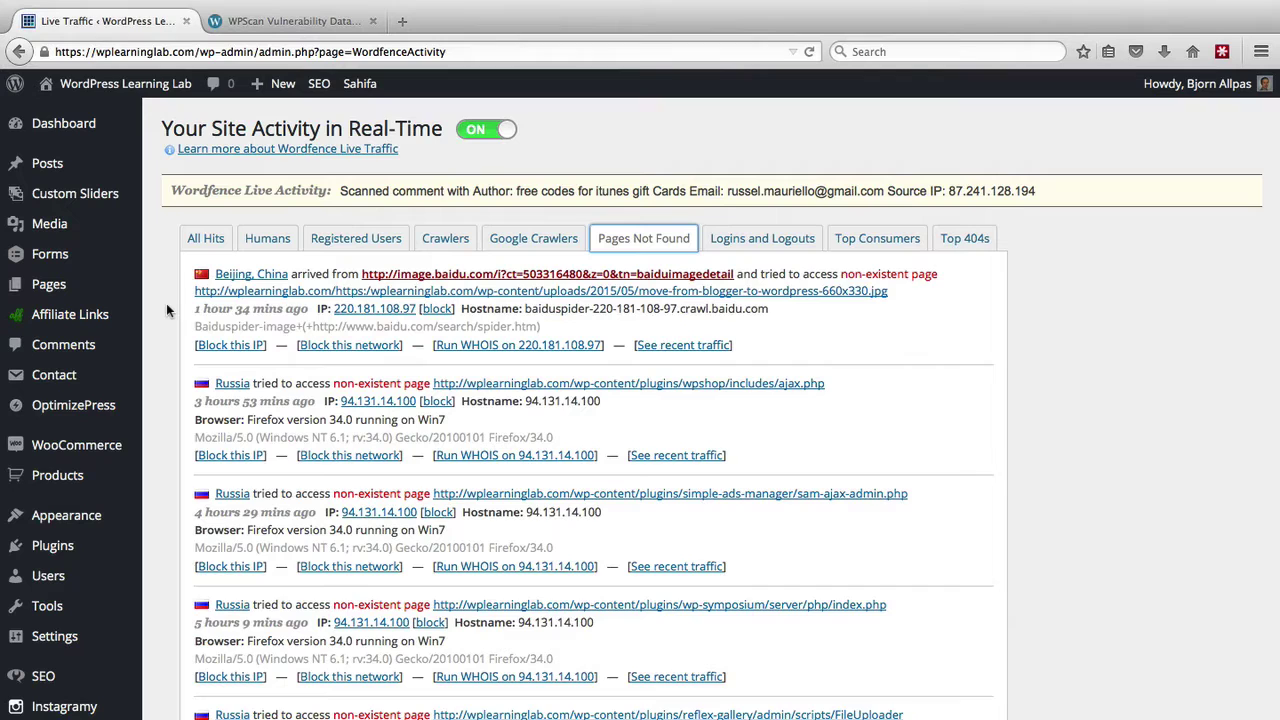
{"action": "scroll", "coordinate": [167, 310], "scroll_direction": "down", "scroll_amount": 1}
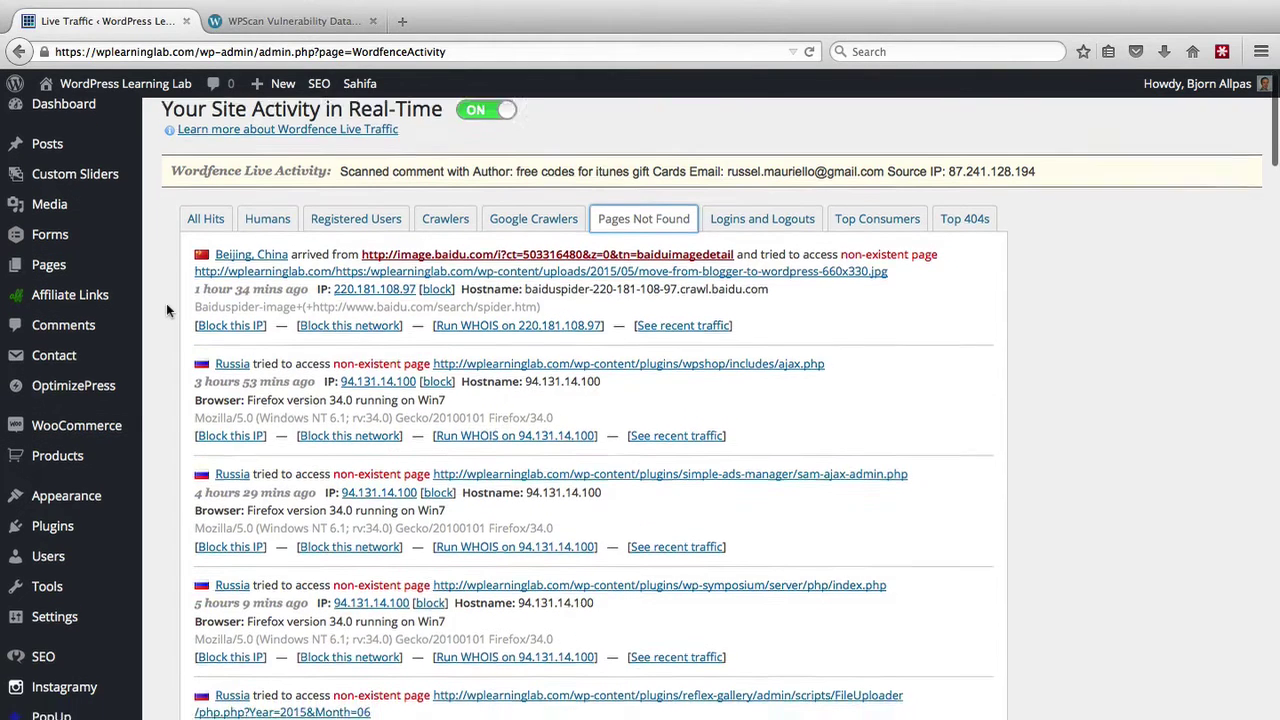
{"action": "scroll", "coordinate": [167, 310], "scroll_direction": "up", "scroll_amount": 1}
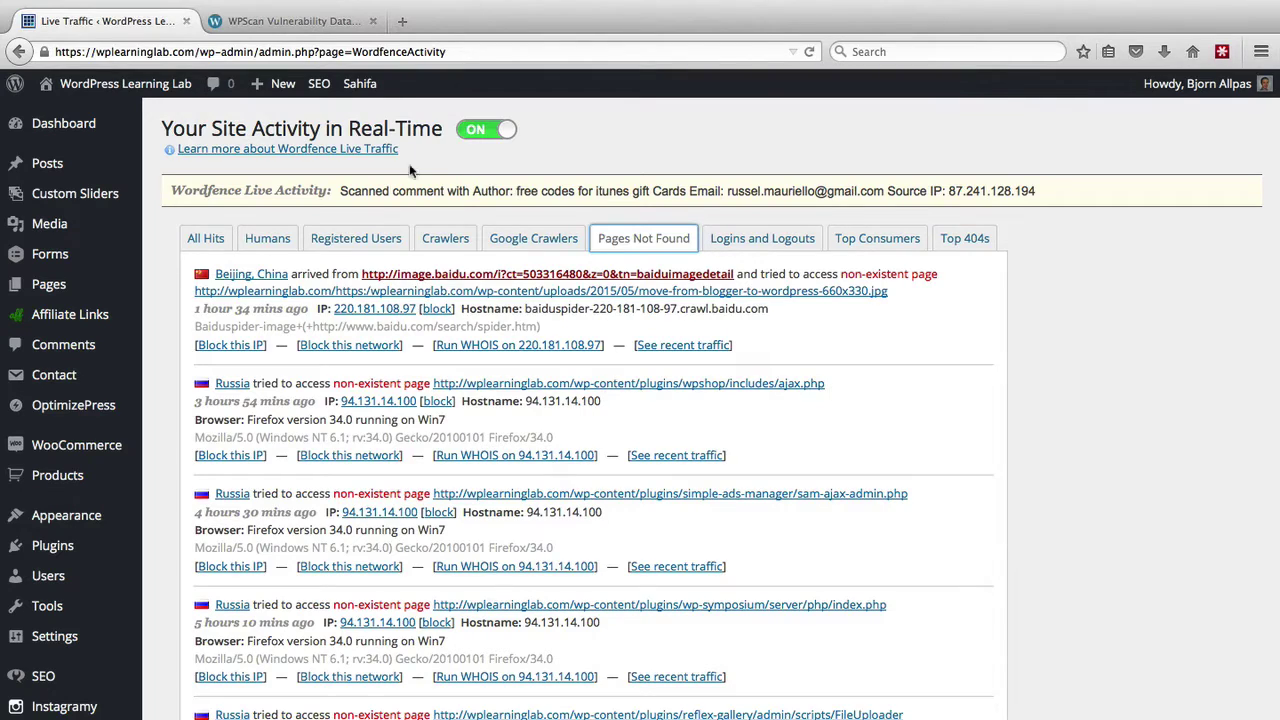
Search the WPScan Vulnerability Database for wpshop, open its Arbitrary File Upload entry and check the vulnerable script path in the description
{"action": "left_click", "coordinate": [283, 24]}
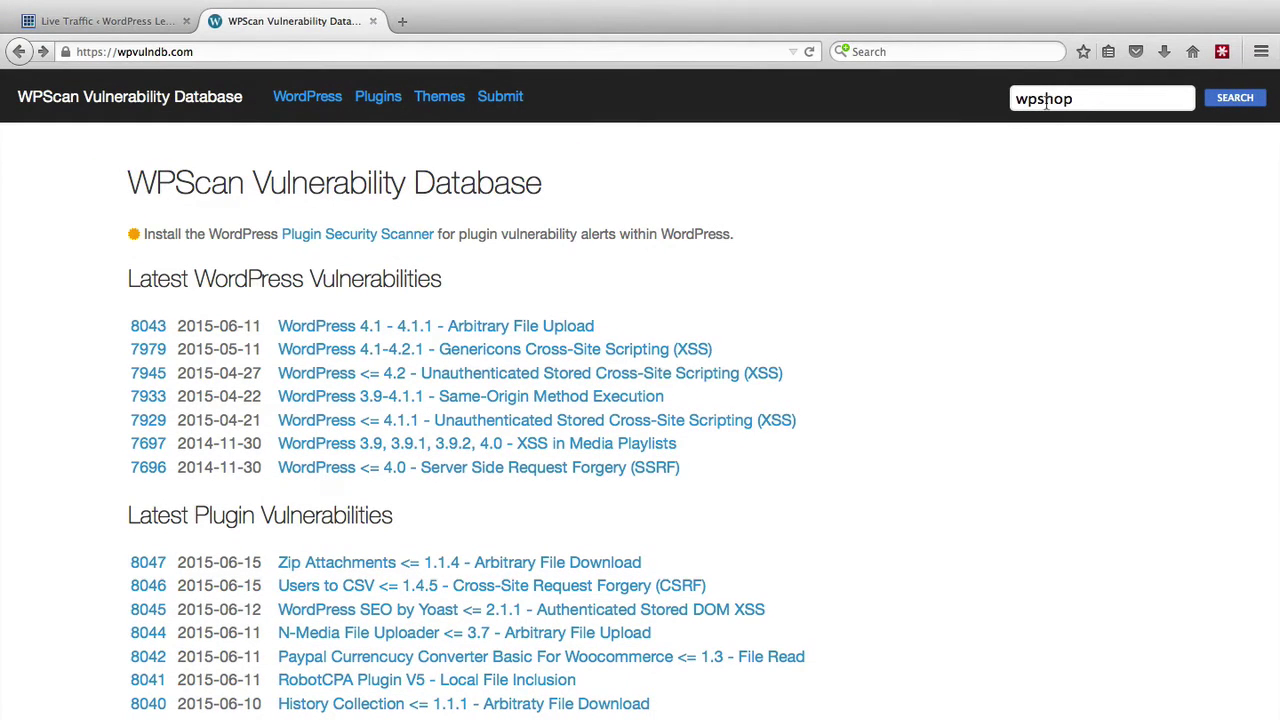
{"action": "double_click", "coordinate": [1045, 100]}
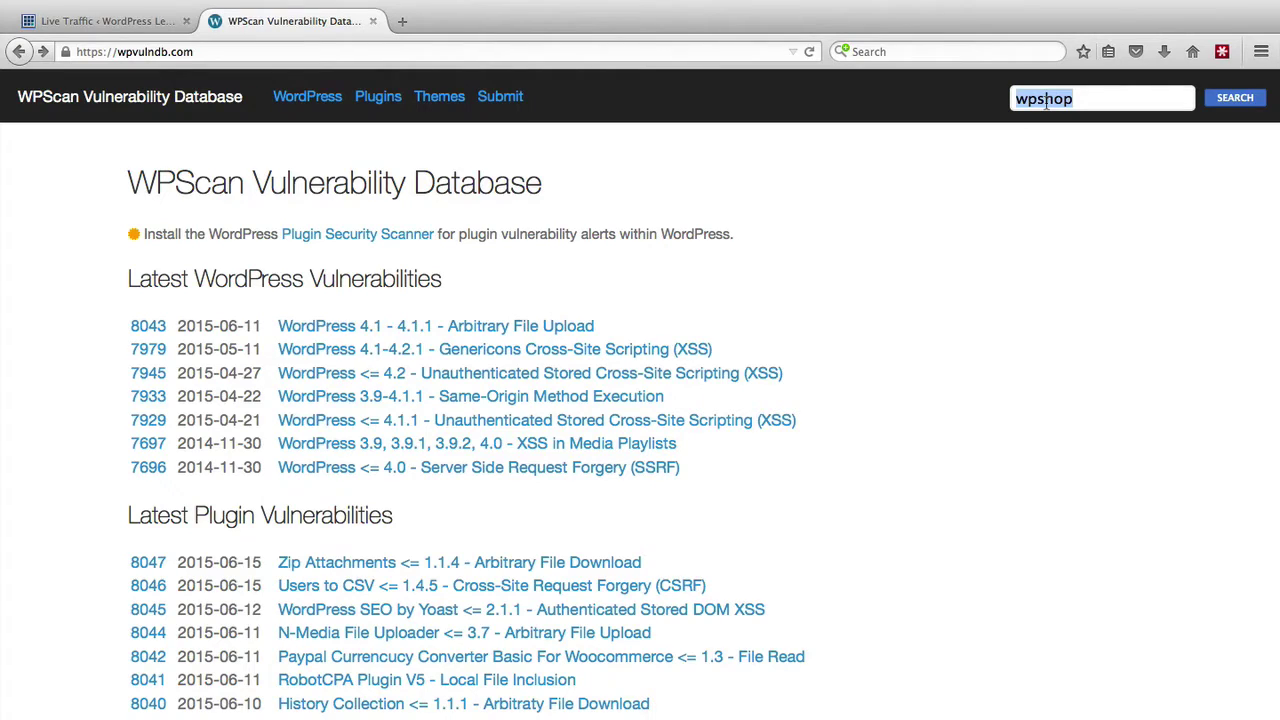
{"action": "left_click", "coordinate": [1235, 104]}
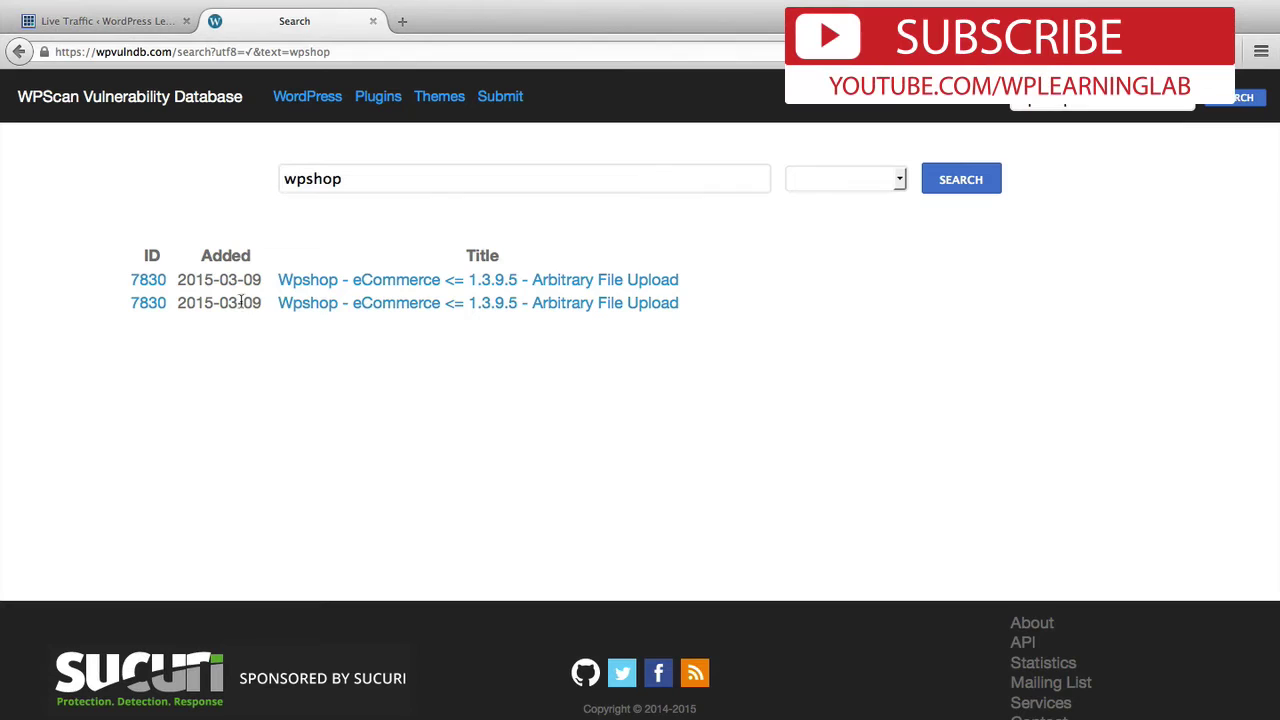
{"action": "left_click", "coordinate": [337, 289]}
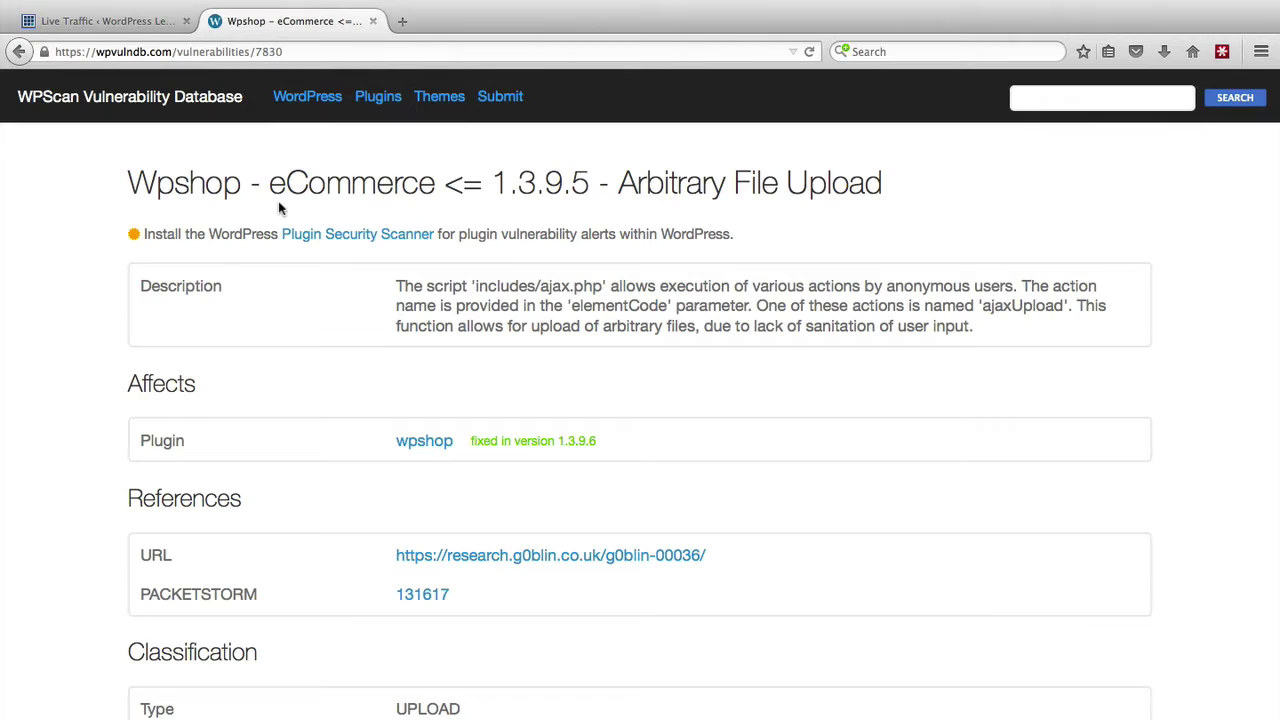
{"action": "left_click_drag", "start_coordinate": [603, 287], "coordinate": [469, 287]}
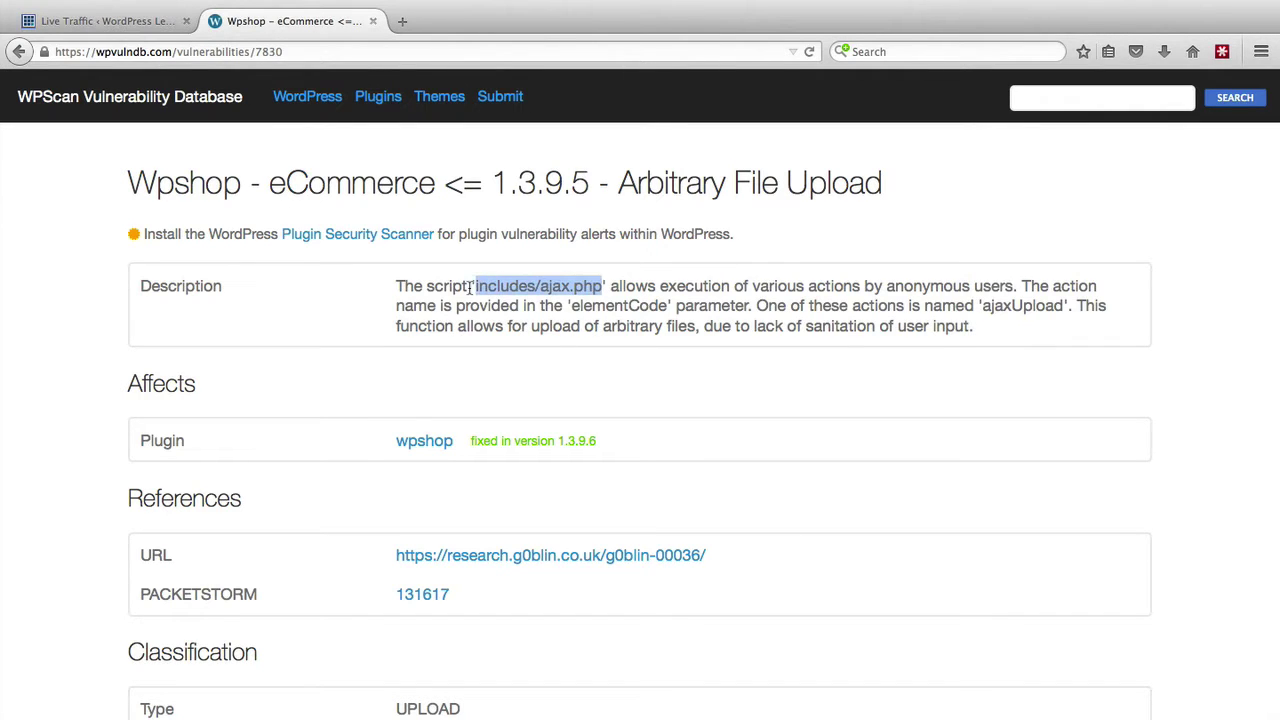
{"action": "left_click", "coordinate": [474, 287]}
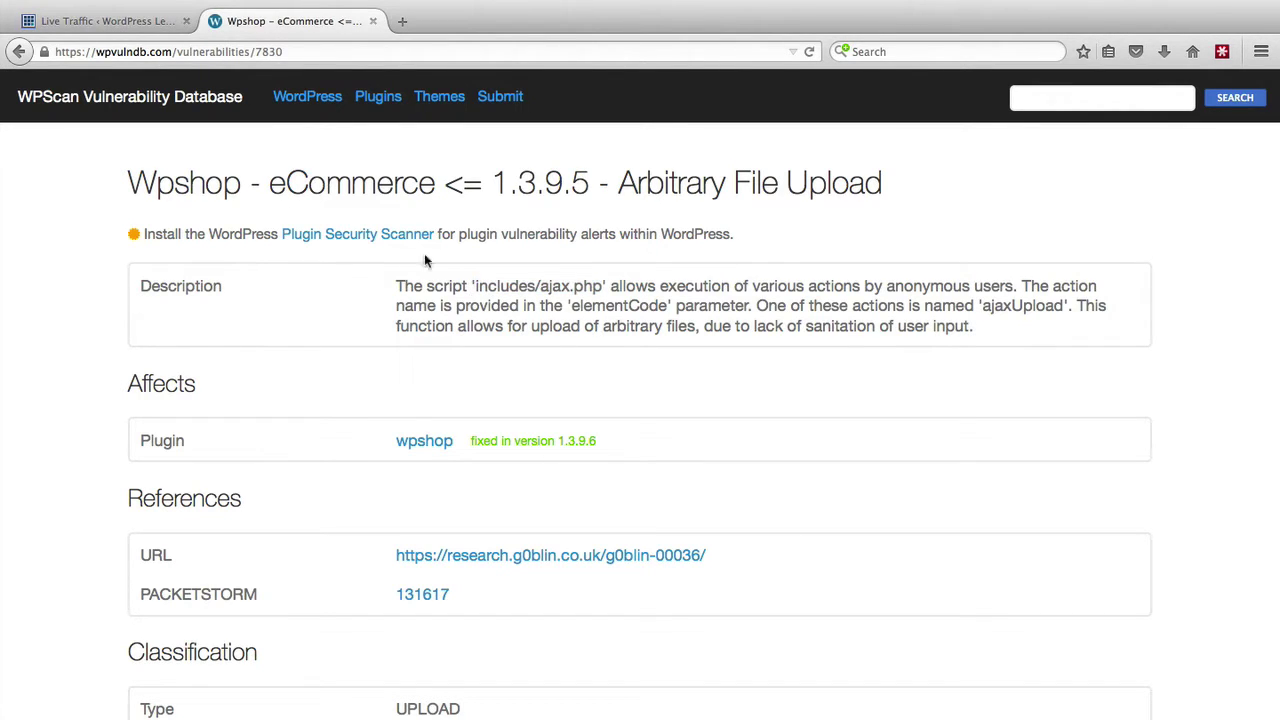
Return to Wordfence Live Traffic, compare the requested /includes/ajax.php path and block the Russian IP address that requested the wpshop file
{"action": "left_click", "coordinate": [142, 28]}
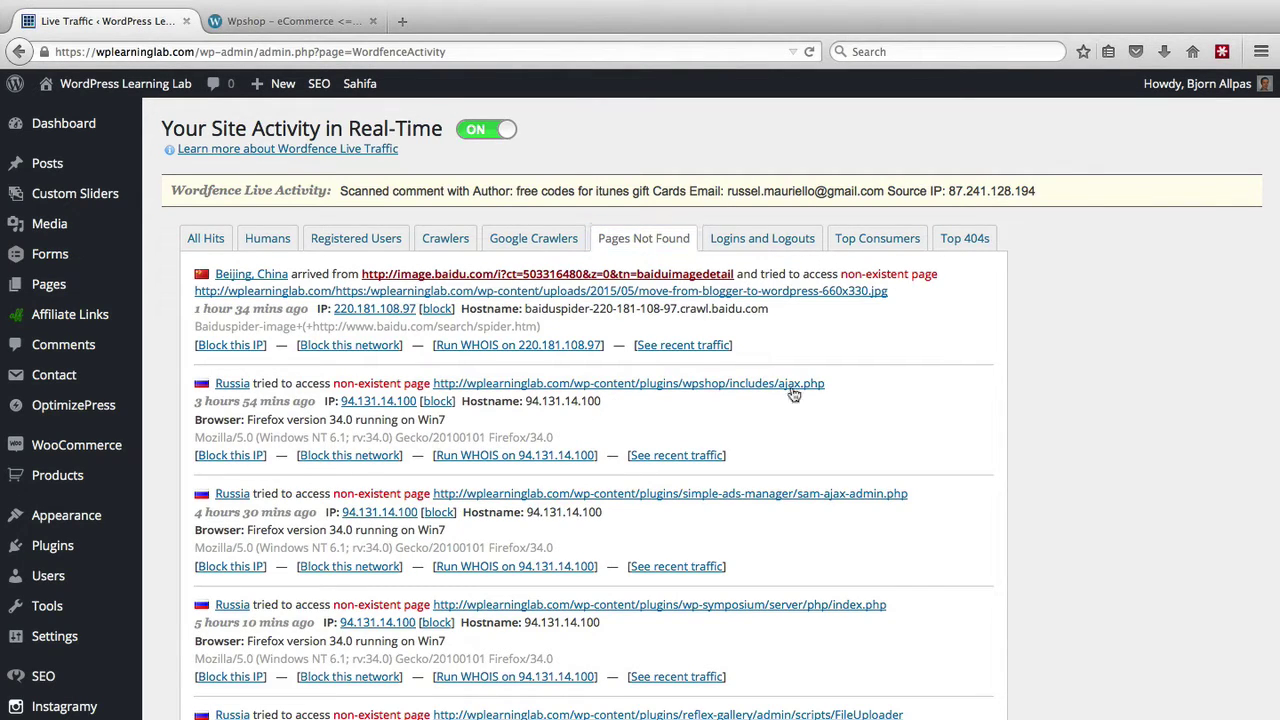
{"action": "left_click_drag", "start_coordinate": [824, 386], "coordinate": [726, 389]}
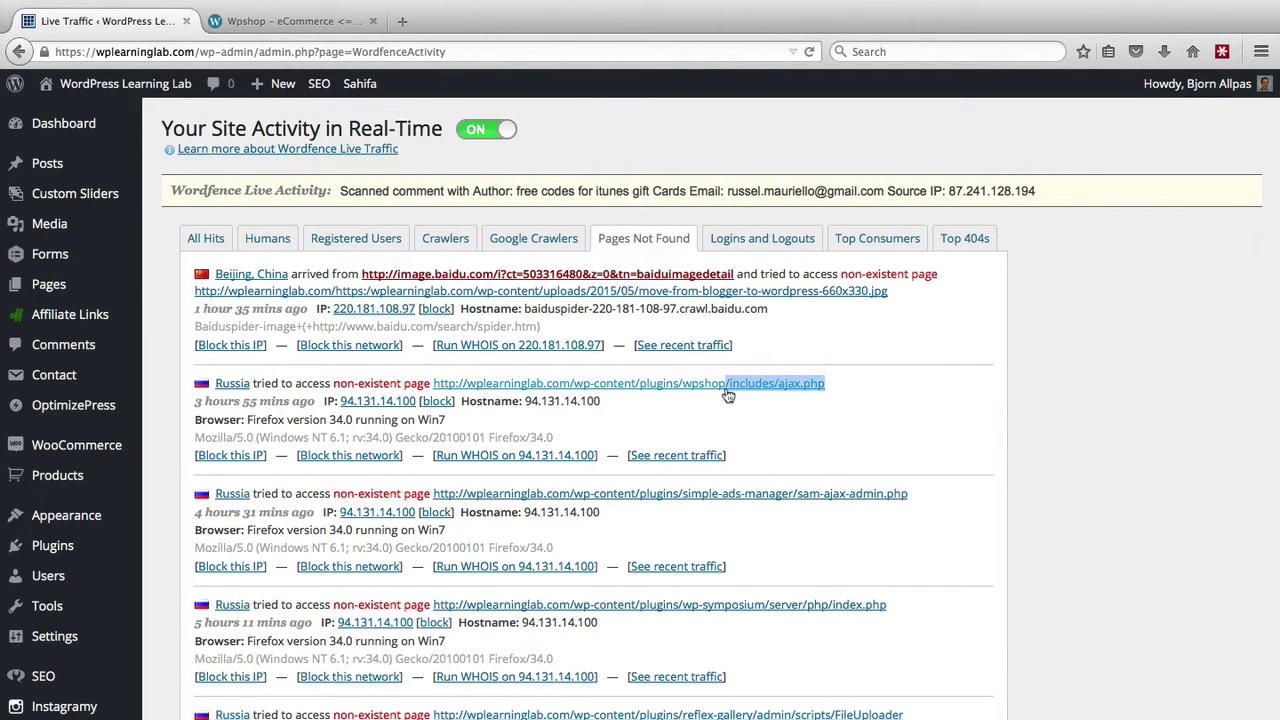
{"action": "left_click", "coordinate": [597, 419]}
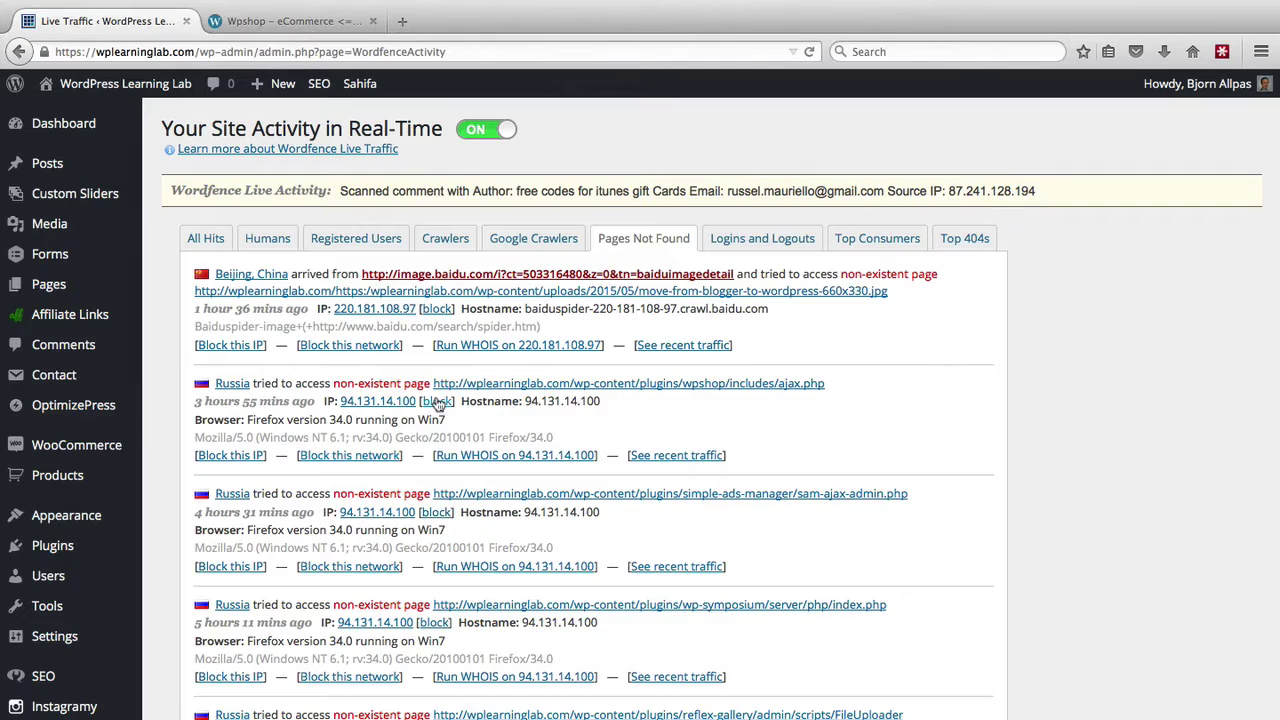
{"action": "left_click", "coordinate": [444, 411]}
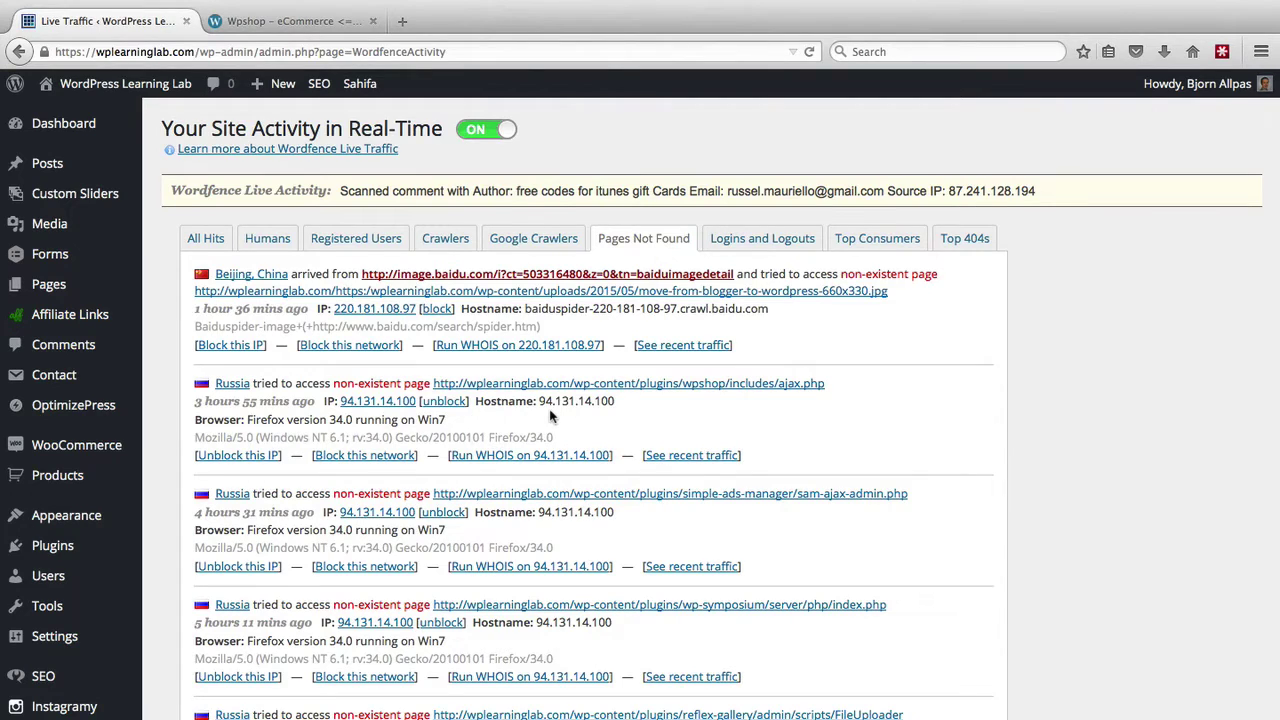
Look up "simple ads manager" in the WPScan Vulnerability Database and review its Arbitrary File Upload & SQL Injection entry and references
{"action": "scroll", "coordinate": [550, 416], "scroll_direction": "down", "scroll_amount": 2}
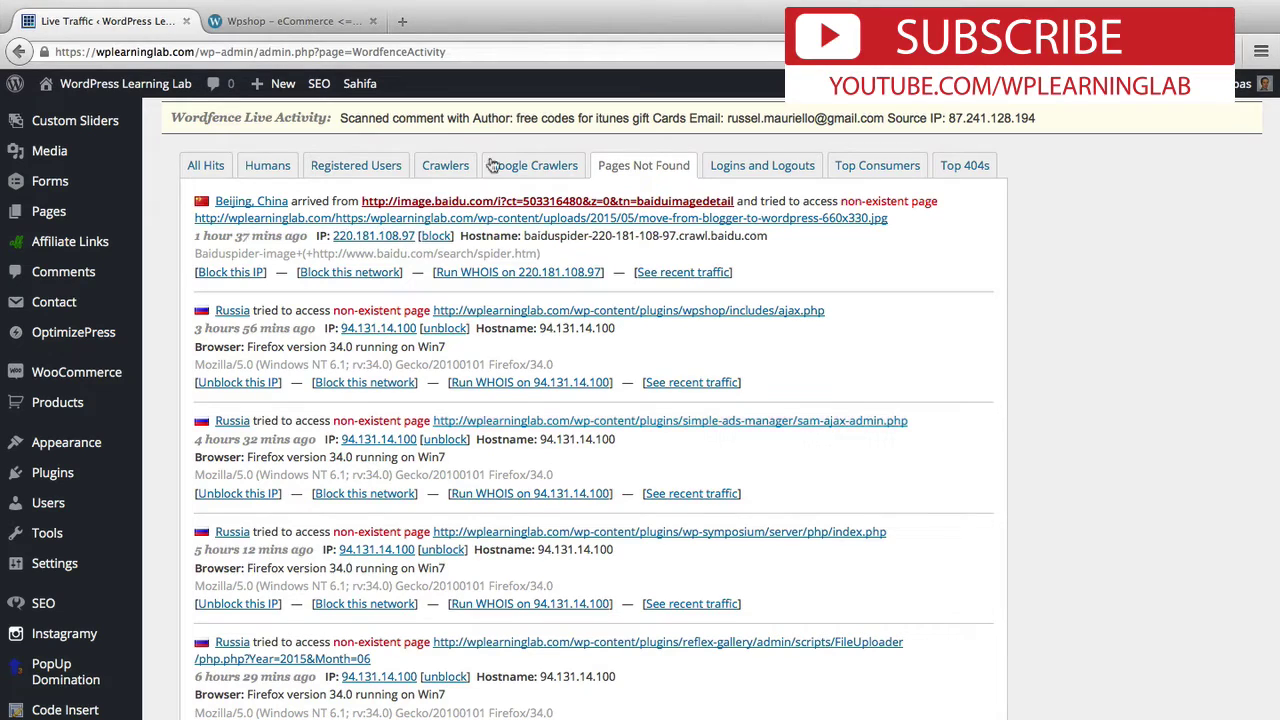
{"action": "left_click", "coordinate": [293, 24]}
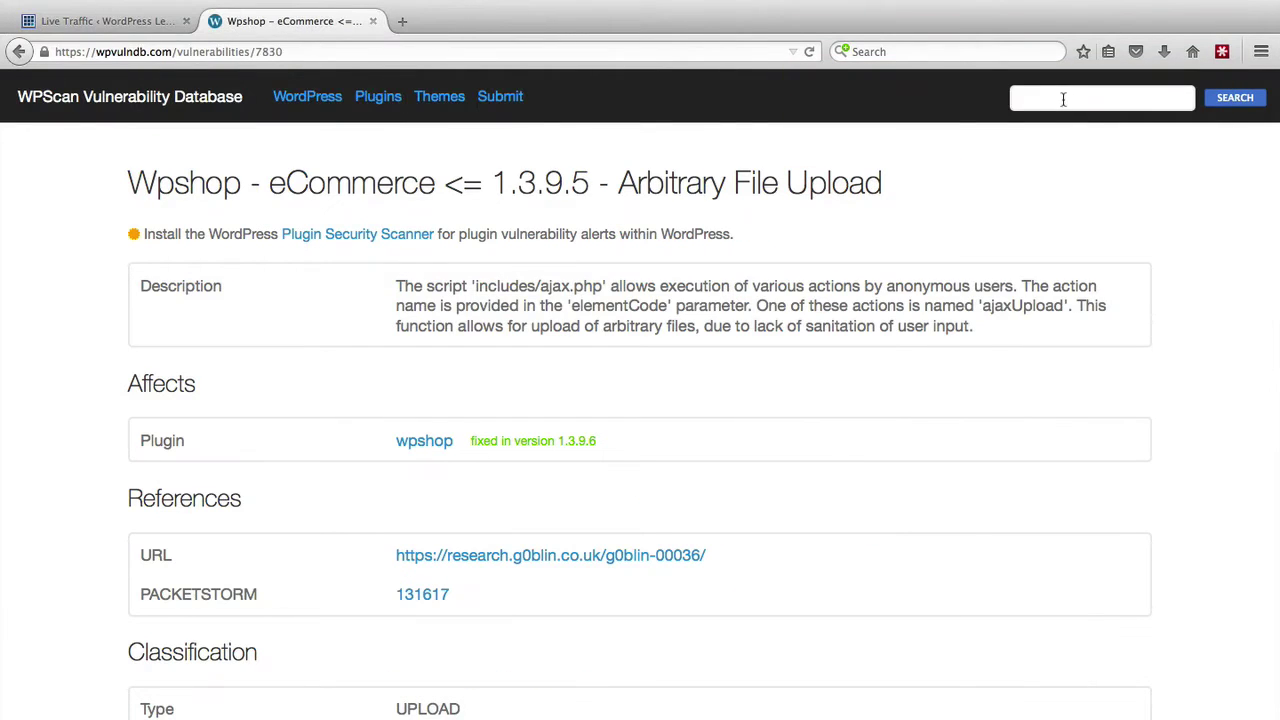
{"action": "type", "text": "simple ads manager"}
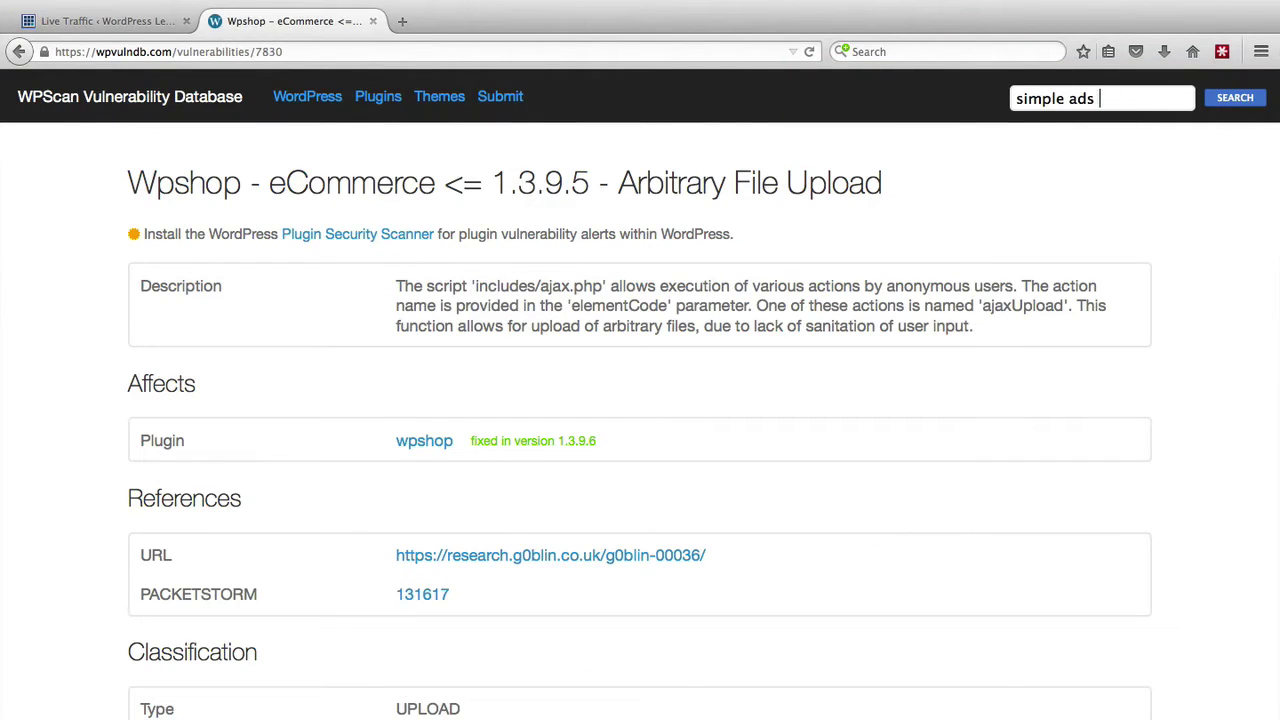
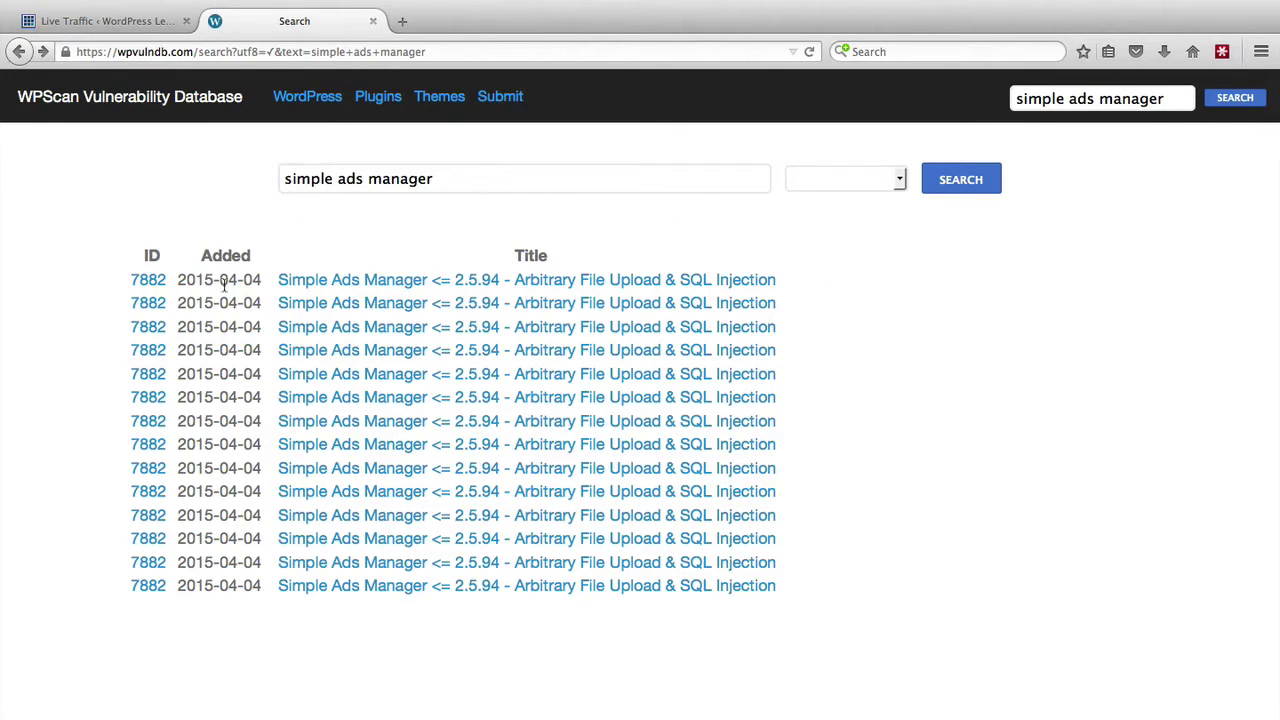
{"action": "left_click", "coordinate": [361, 280]}
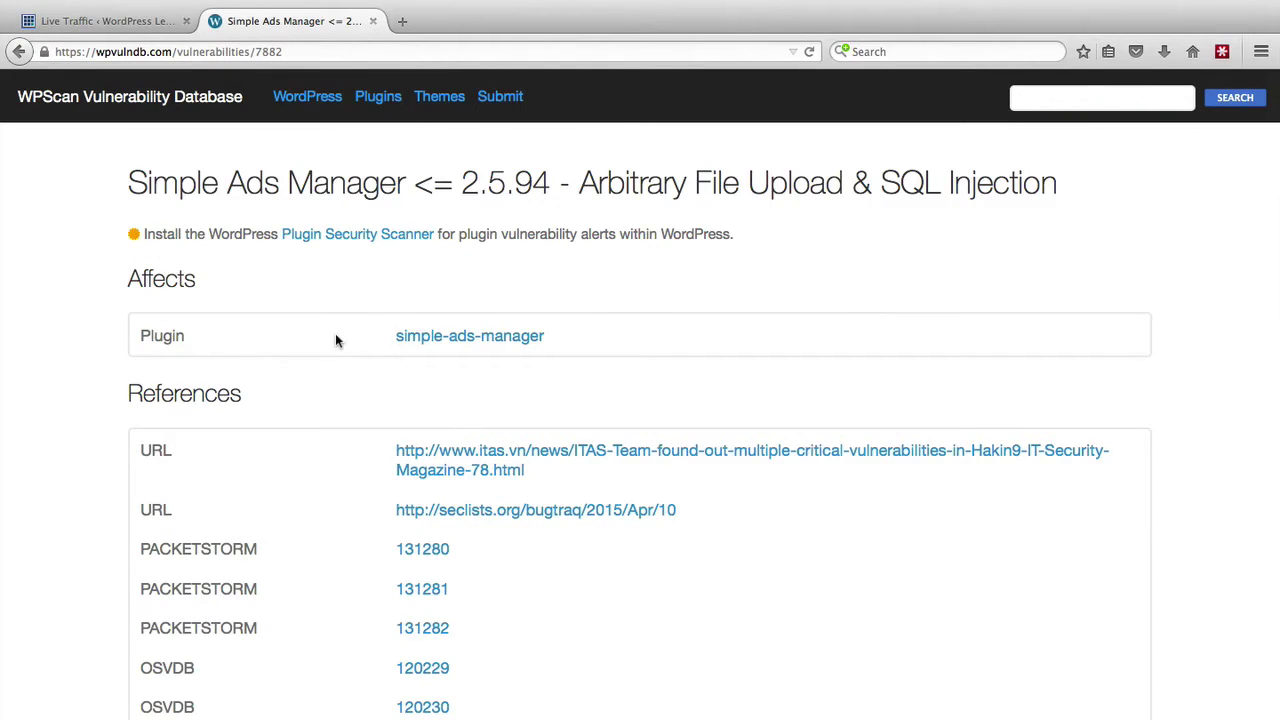
{"action": "scroll", "coordinate": [336, 340], "scroll_direction": "down", "scroll_amount": 2}
{"action": "scroll", "coordinate": [336, 341], "scroll_direction": "down", "scroll_amount": 3}
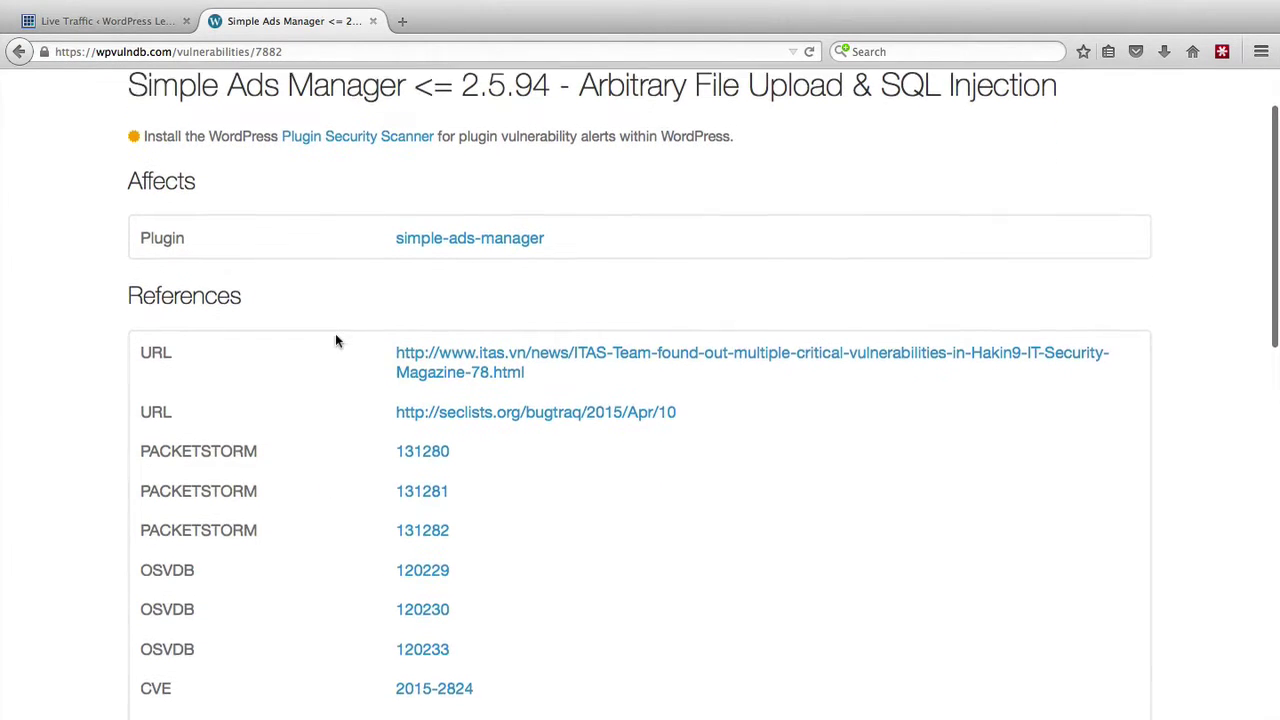
{"action": "scroll", "coordinate": [336, 341], "scroll_direction": "down", "scroll_amount": 10}
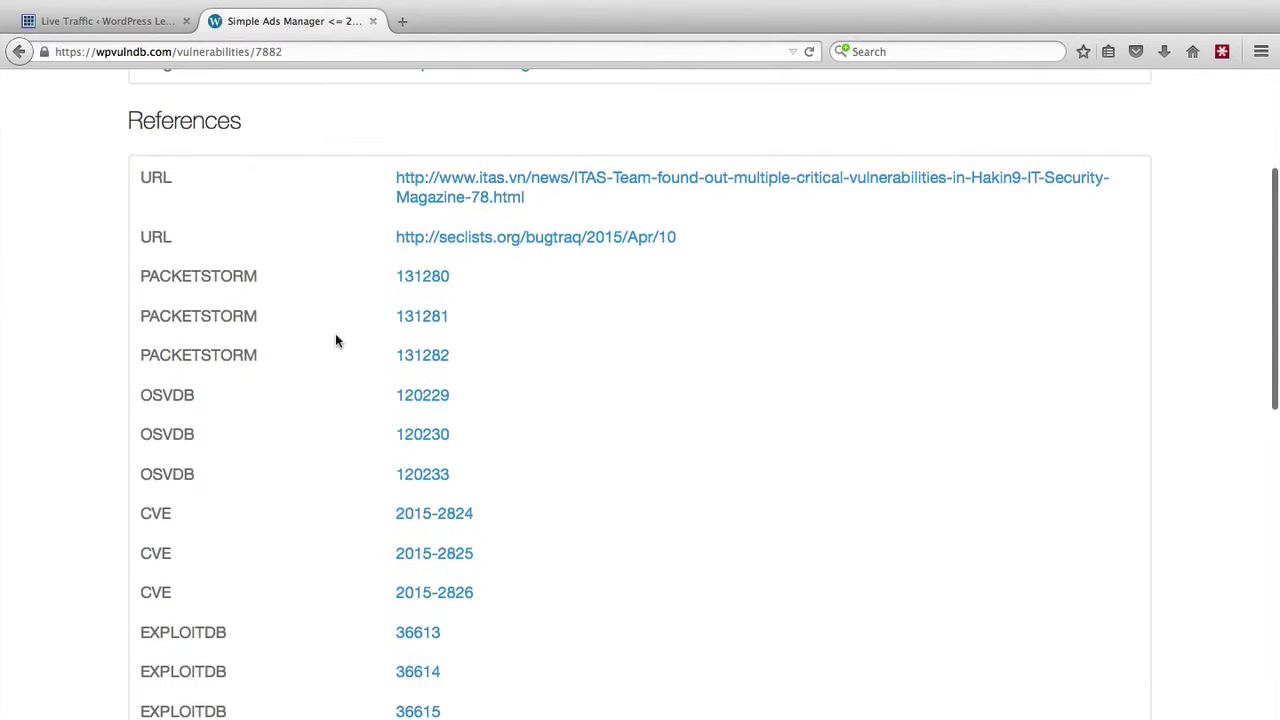
{"action": "scroll", "coordinate": [336, 341], "scroll_direction": "down", "scroll_amount": 6}
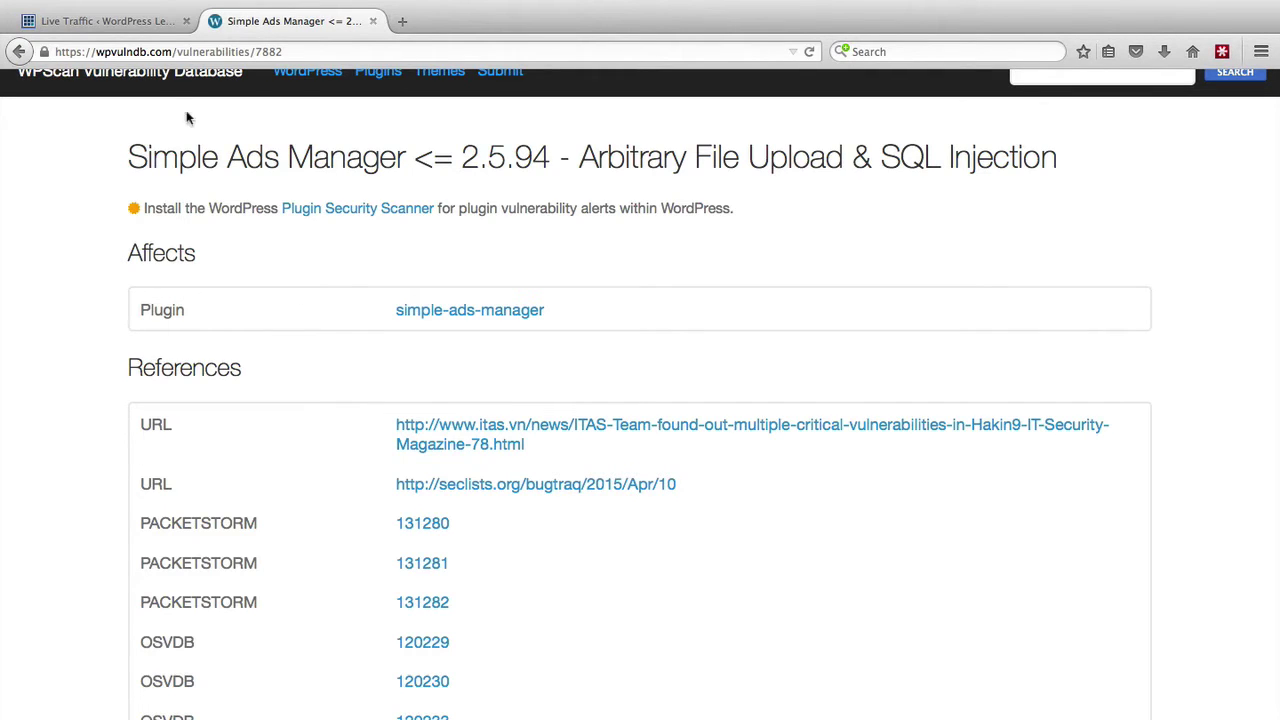
Go back to Wordfence Live Traffic and examine the remaining not-found requests, checking each requested path and visitor hostname for suspicious activity
{"action": "left_click", "coordinate": [135, 30]}
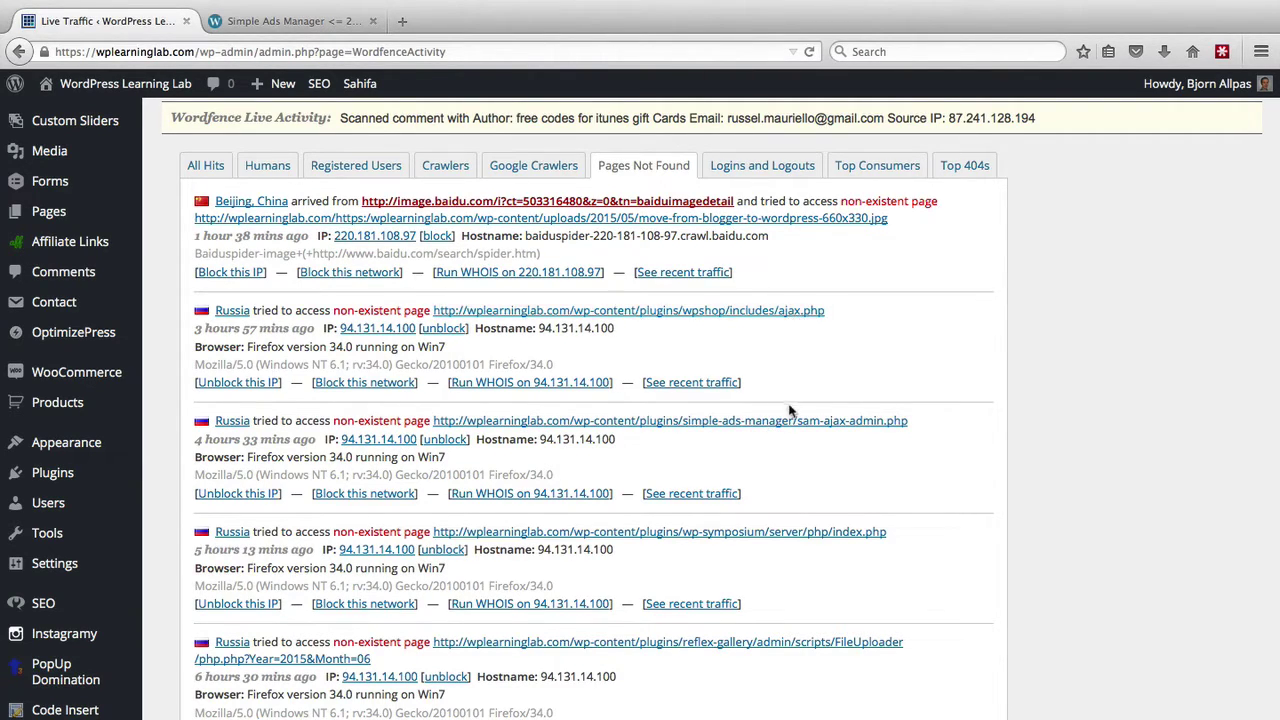
{"action": "scroll", "coordinate": [757, 444], "scroll_direction": "down", "scroll_amount": 3}
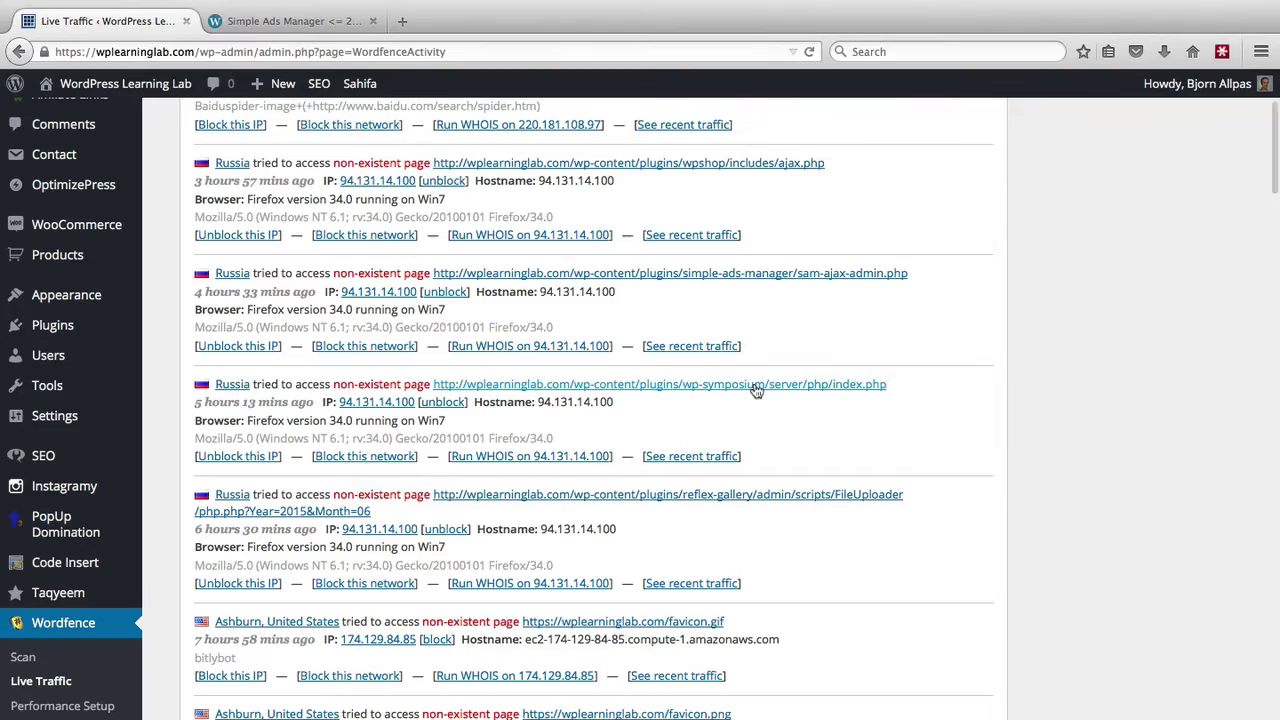
{"action": "scroll", "coordinate": [707, 396], "scroll_direction": "down", "scroll_amount": 3}
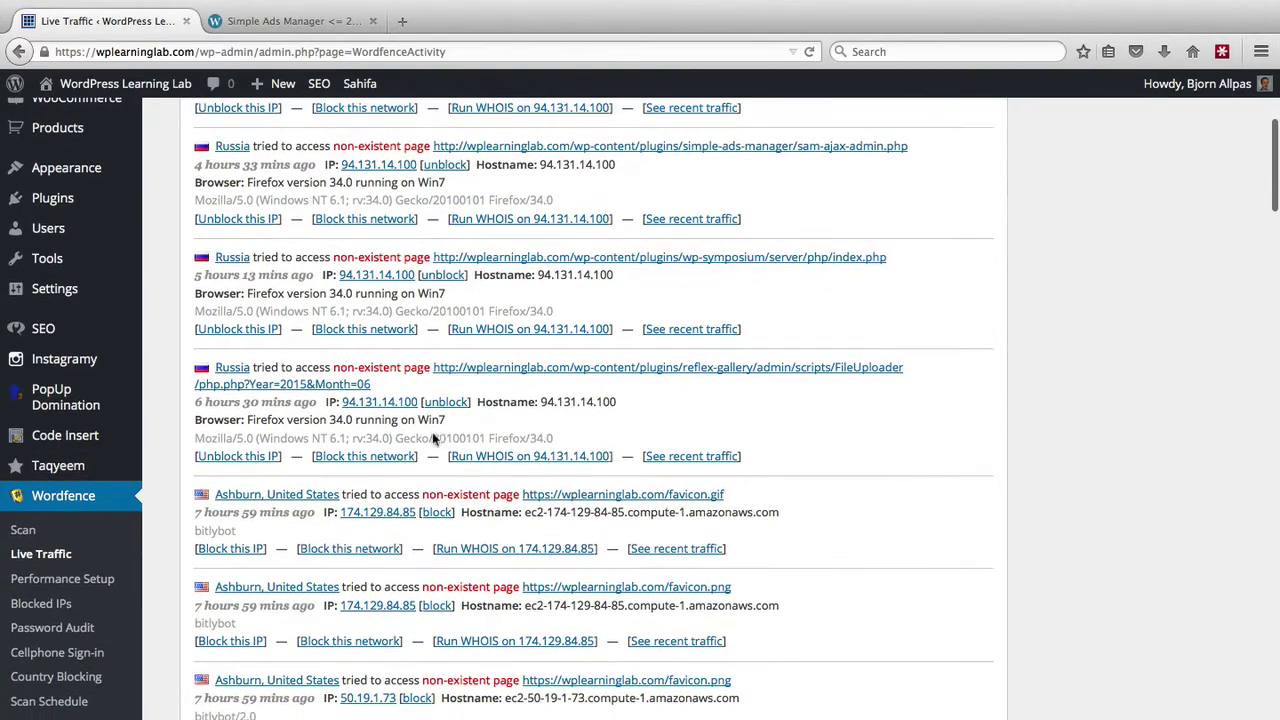
{"action": "scroll", "coordinate": [368, 413], "scroll_direction": "down", "scroll_amount": 3}
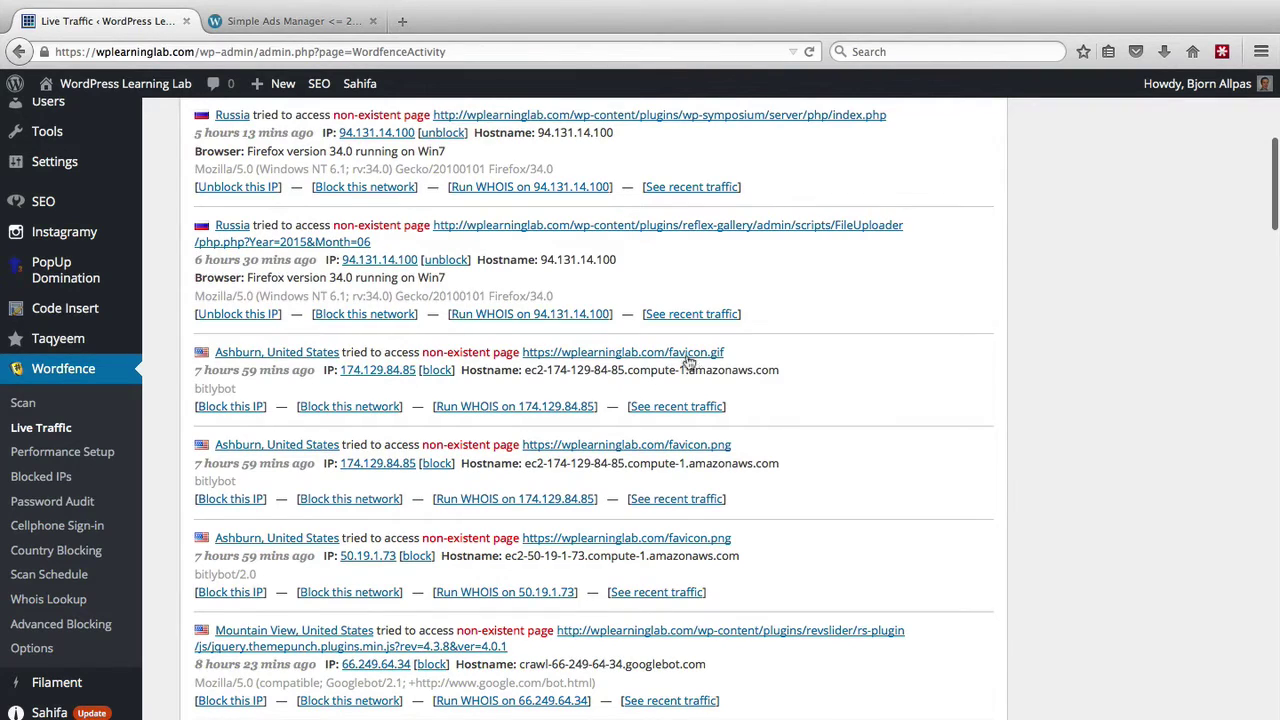
{"action": "scroll", "coordinate": [586, 398], "scroll_direction": "down", "scroll_amount": 3}
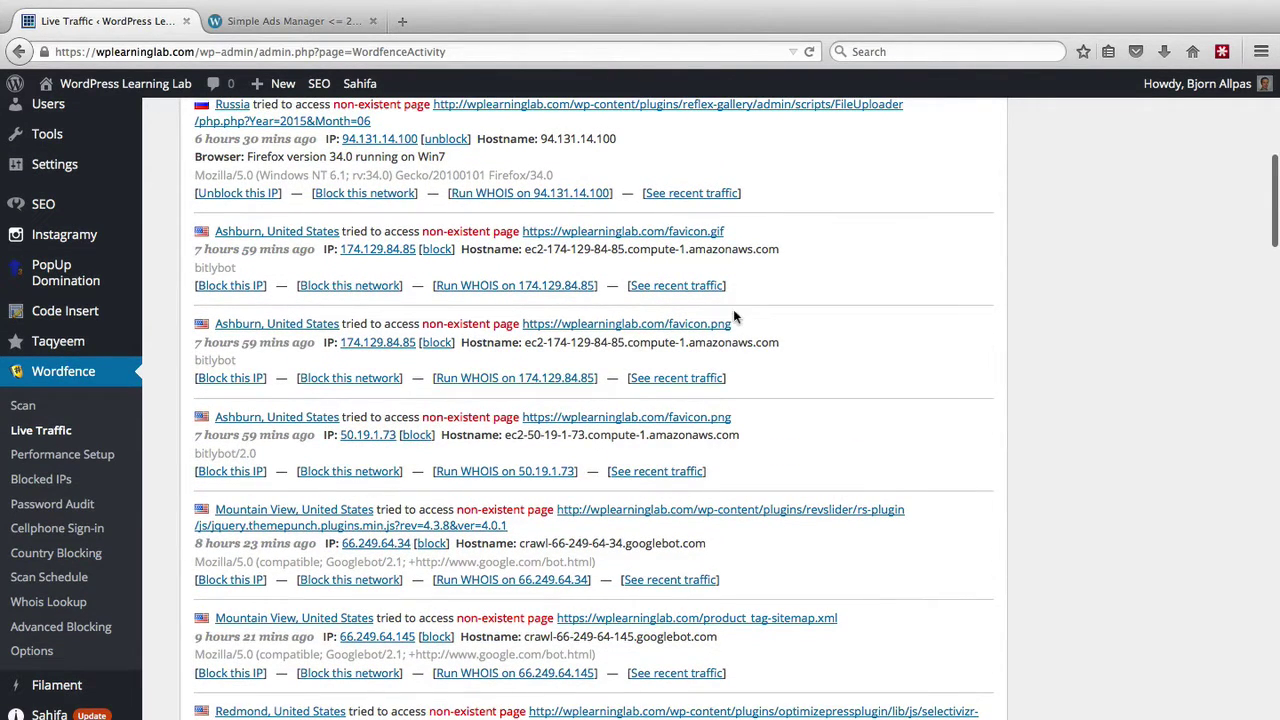
{"action": "scroll", "coordinate": [786, 421], "scroll_direction": "down", "scroll_amount": 3}
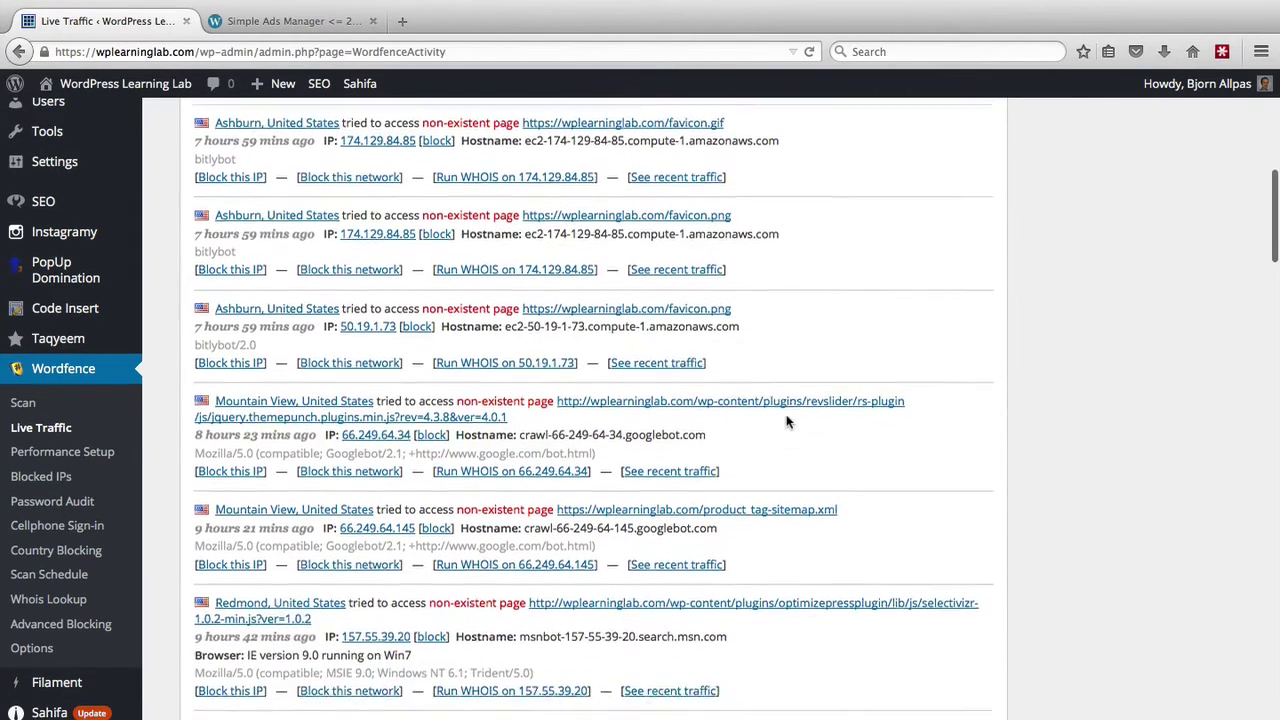
{"action": "scroll", "coordinate": [786, 421], "scroll_direction": "down", "scroll_amount": 1}
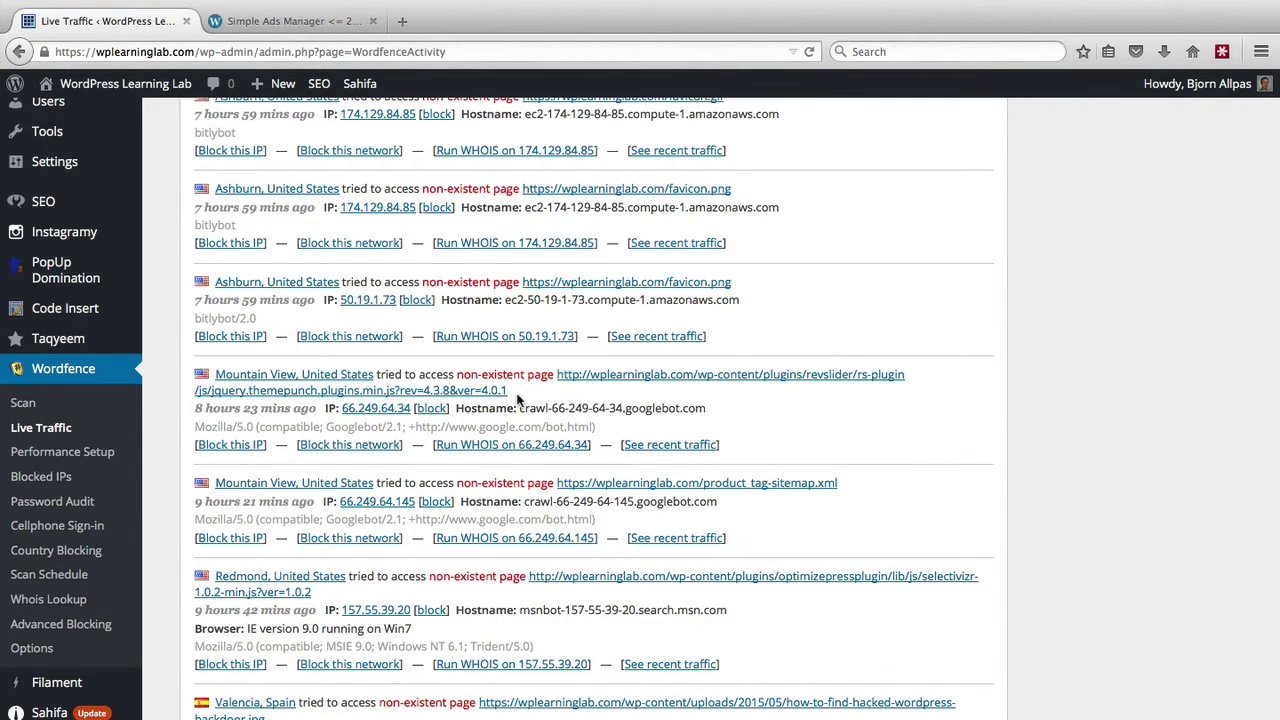
{"action": "scroll", "coordinate": [517, 400], "scroll_direction": "down", "scroll_amount": 1}
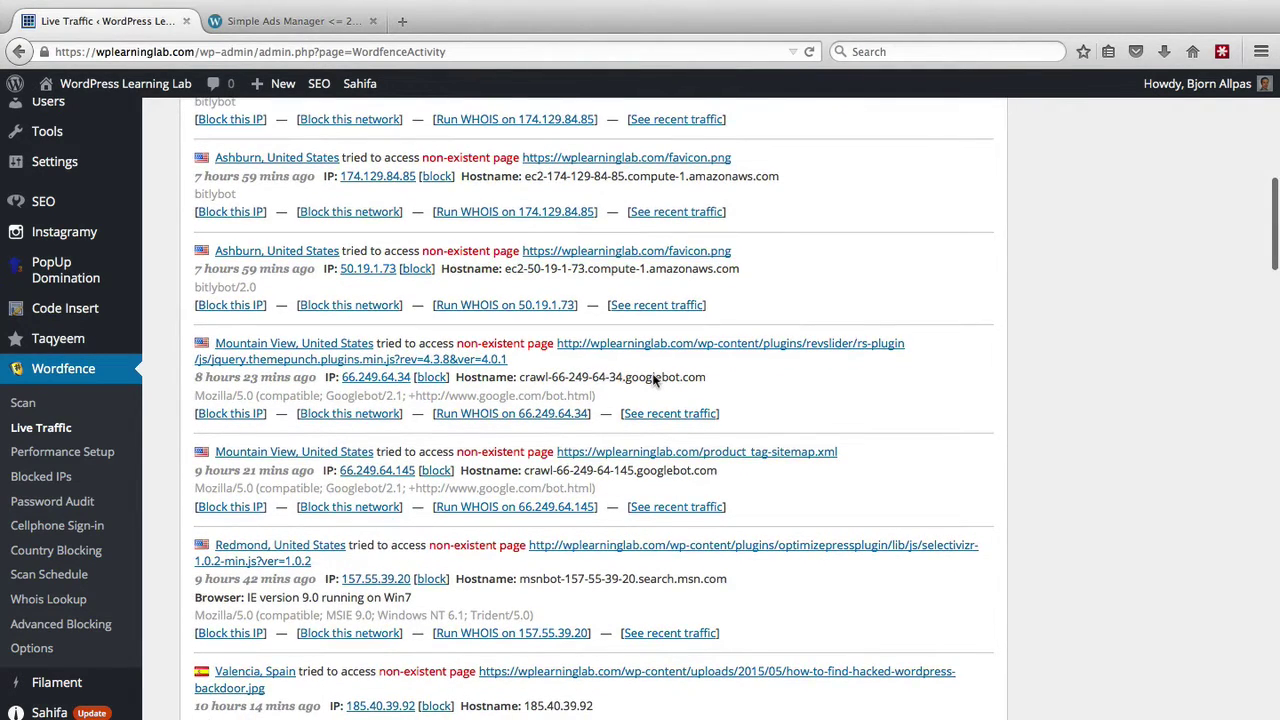
{"action": "double_click", "coordinate": [652, 376]}
{"action": "left_click", "coordinate": [712, 385]}
{"action": "scroll", "coordinate": [479, 440], "scroll_direction": "down", "scroll_amount": 5}
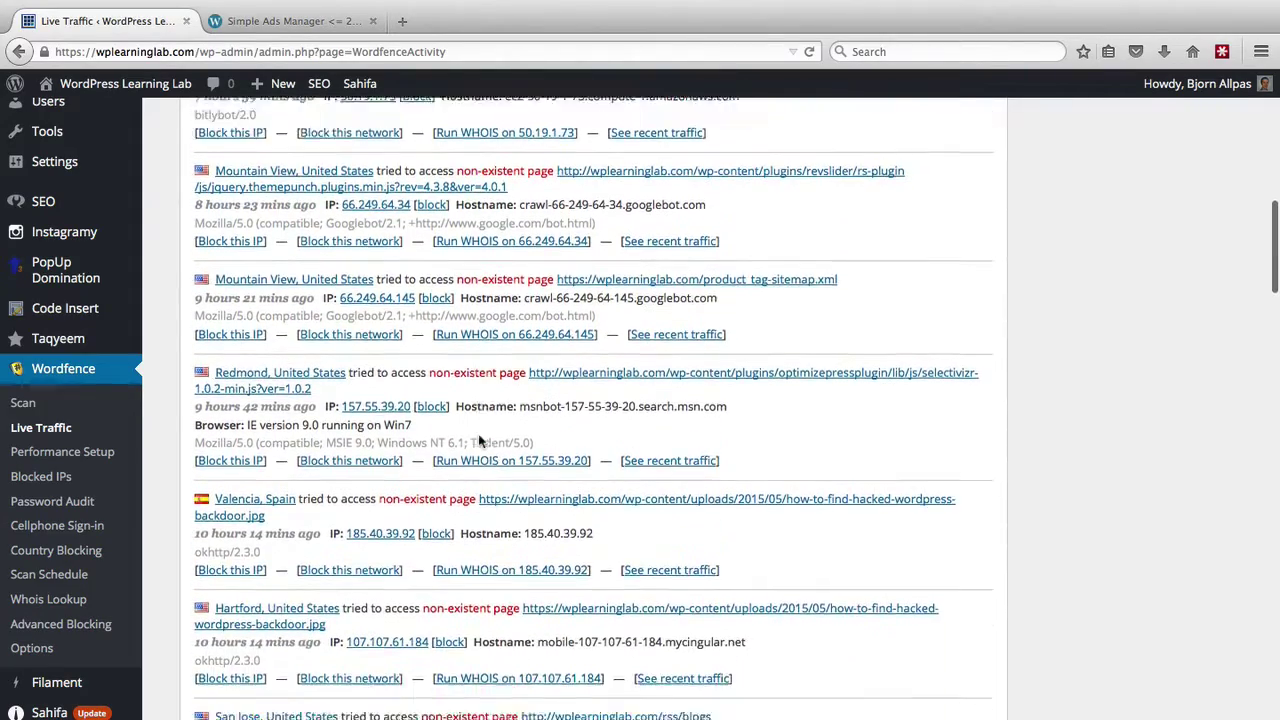
{"action": "scroll", "coordinate": [479, 440], "scroll_direction": "down", "scroll_amount": 4}
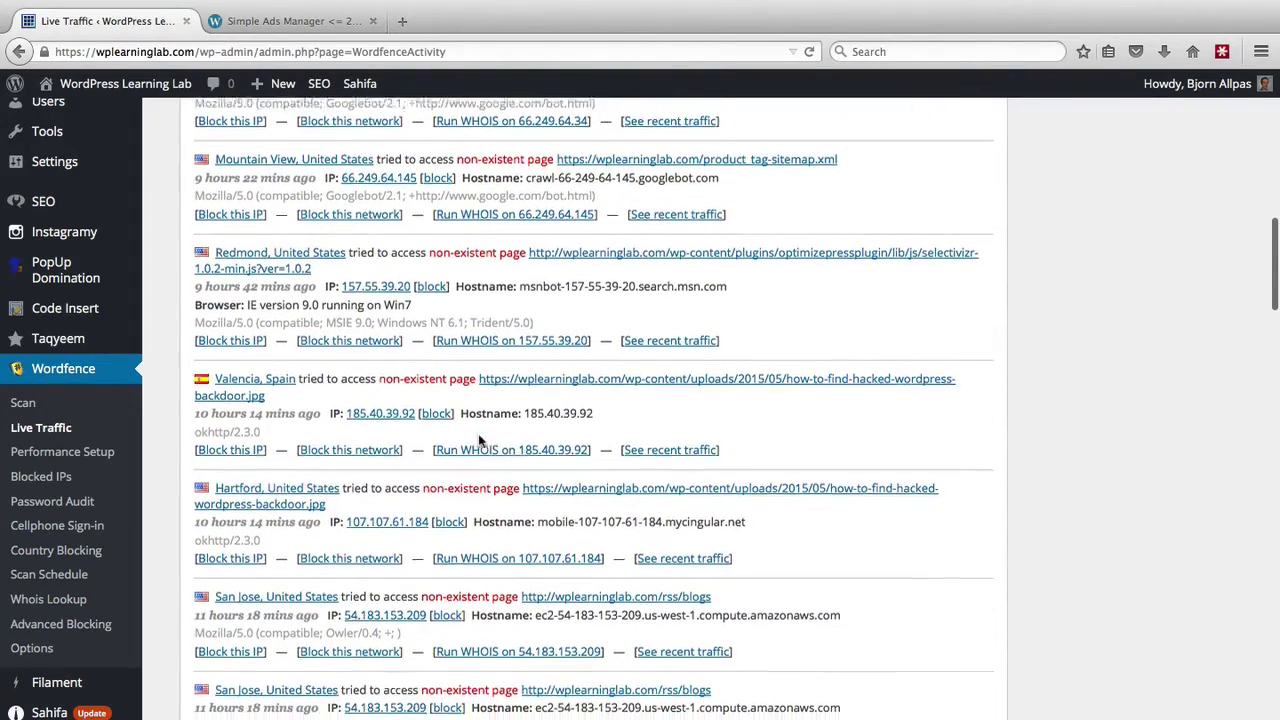
{"action": "scroll", "coordinate": [479, 440], "scroll_direction": "down", "scroll_amount": 4}
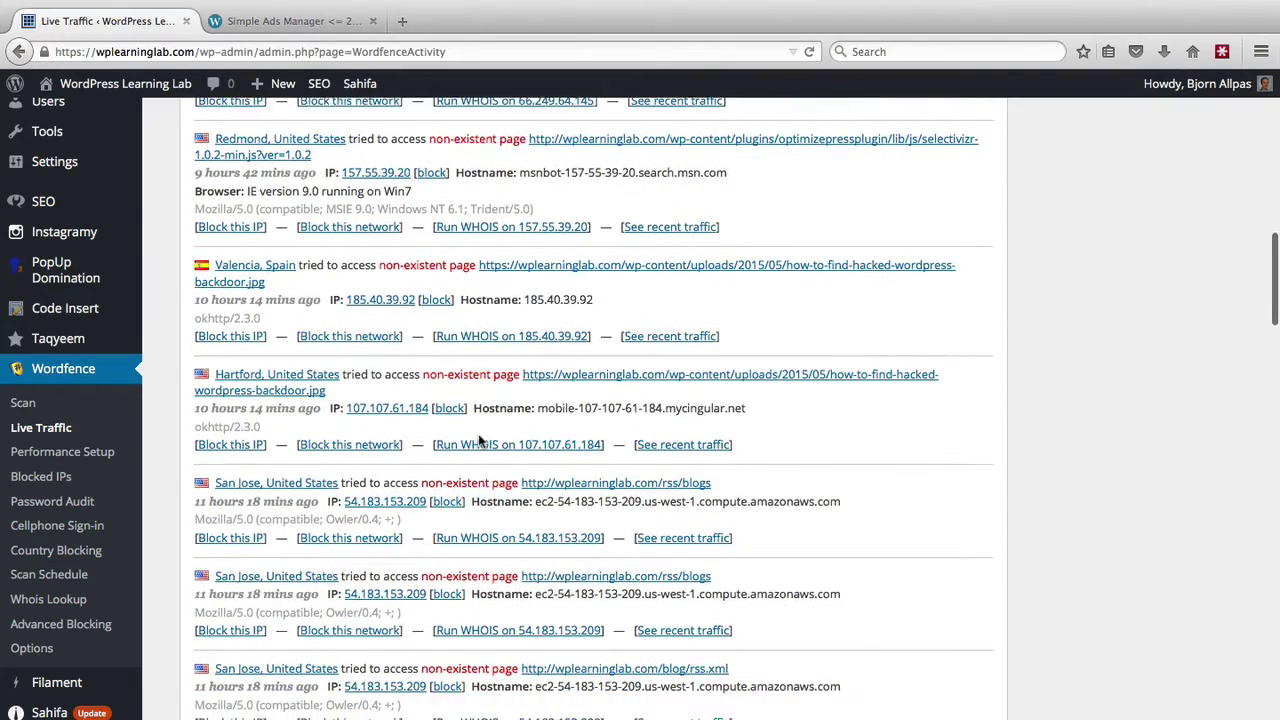
{"action": "scroll", "coordinate": [479, 440], "scroll_direction": "down", "scroll_amount": 1}
{"action": "scroll", "coordinate": [479, 440], "scroll_direction": "down", "scroll_amount": 15}
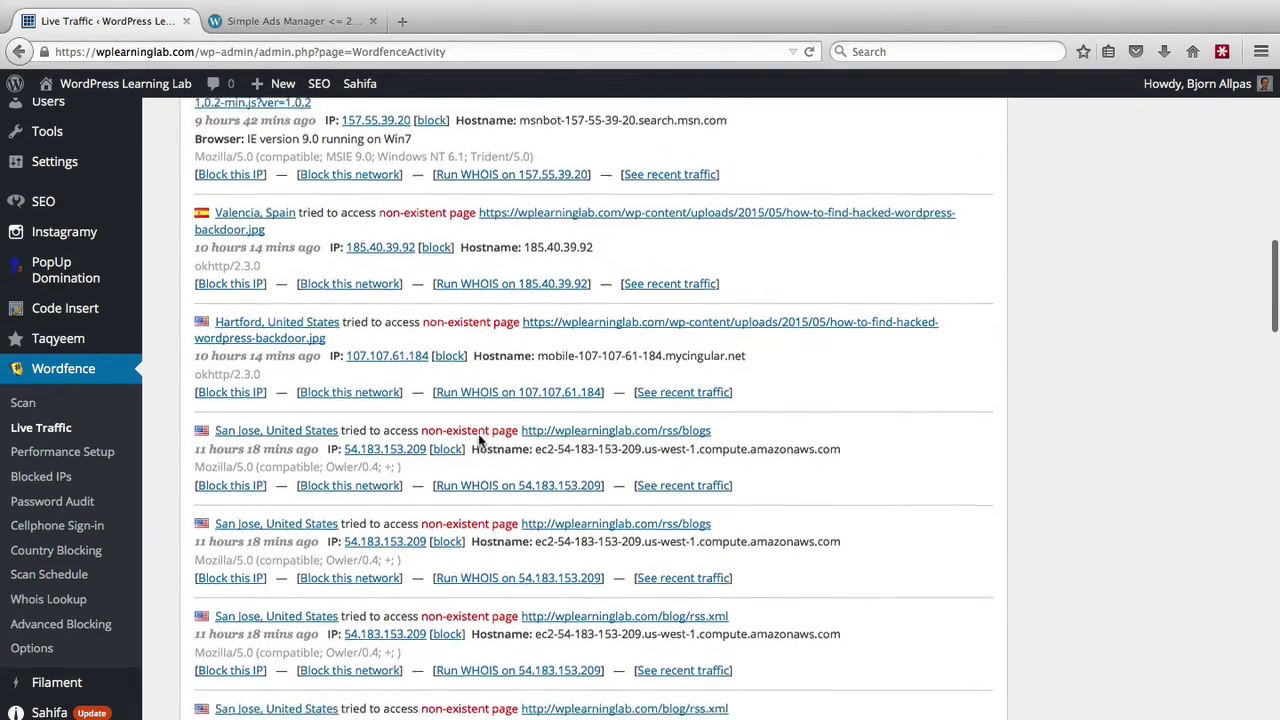
Find the Munich visitor's wpstorecart plugin request among the not-found entries and search the WPScan Vulnerability Database for "wp store cart"
{"action": "scroll", "coordinate": [479, 440], "scroll_direction": "down", "scroll_amount": 4}
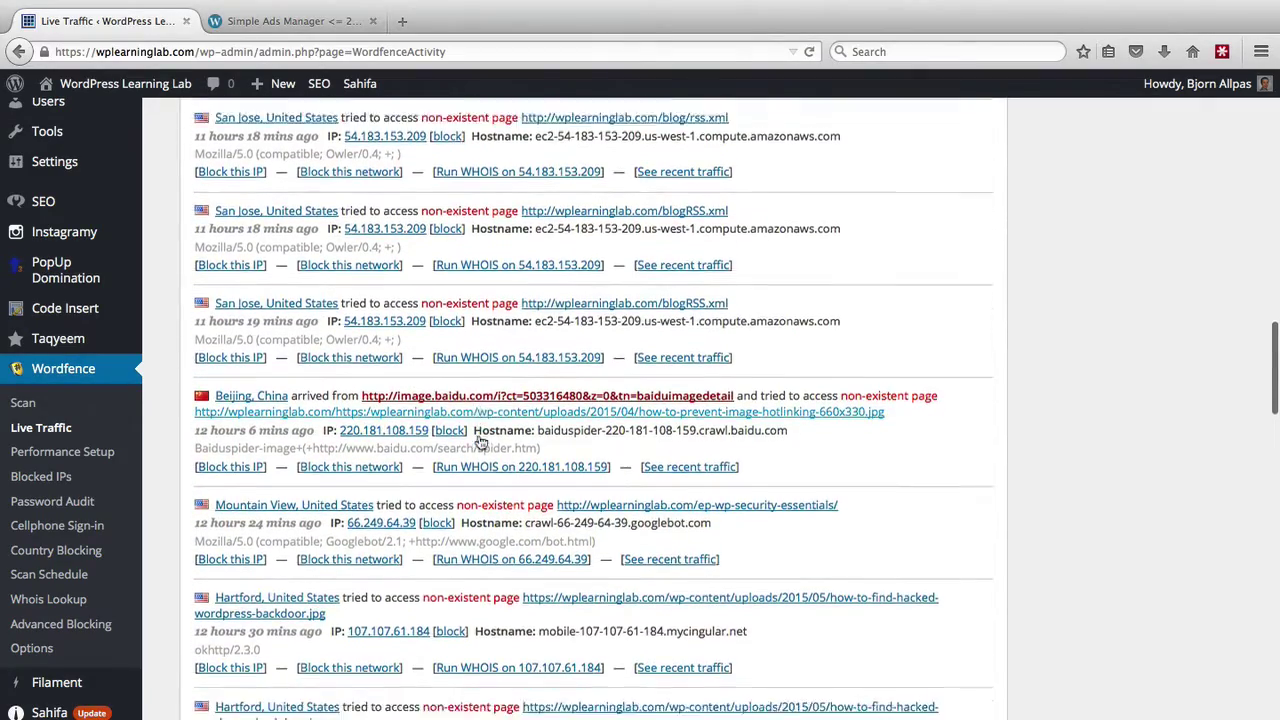
{"action": "scroll", "coordinate": [479, 440], "scroll_direction": "down", "scroll_amount": 6}
{"action": "scroll", "coordinate": [479, 440], "scroll_direction": "down", "scroll_amount": 10}
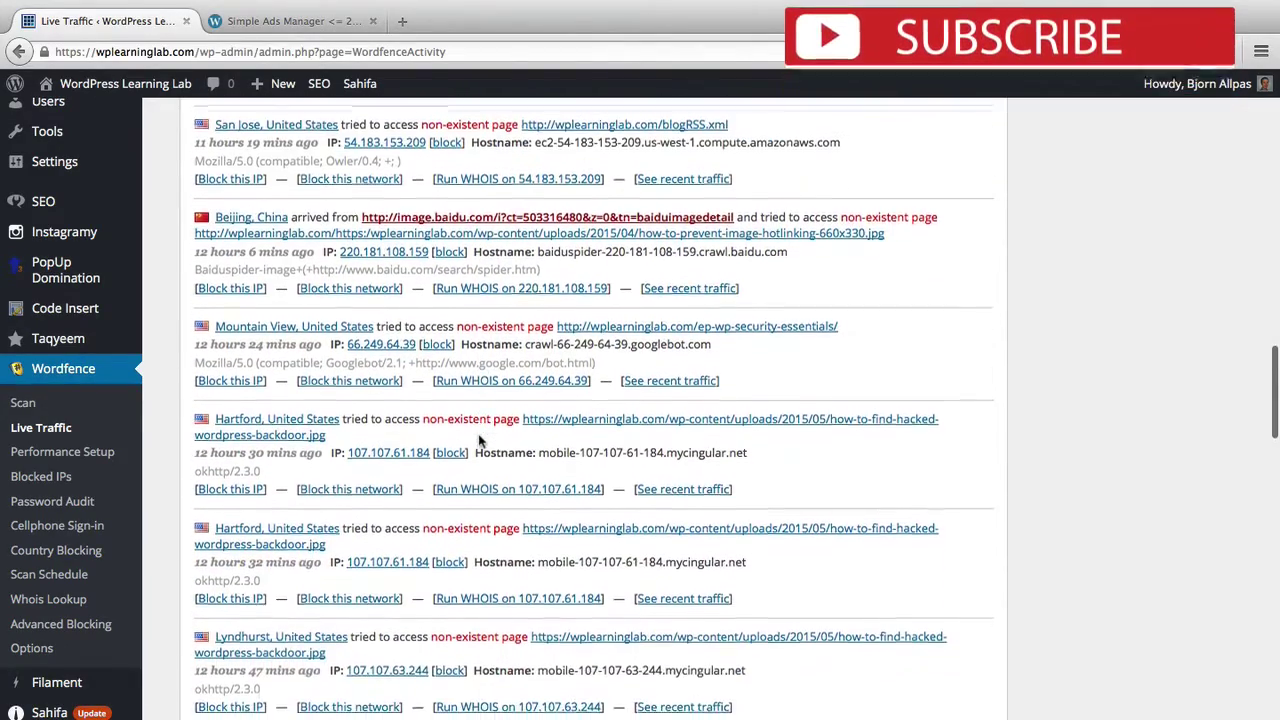
{"action": "scroll", "coordinate": [479, 440], "scroll_direction": "down", "scroll_amount": 8}
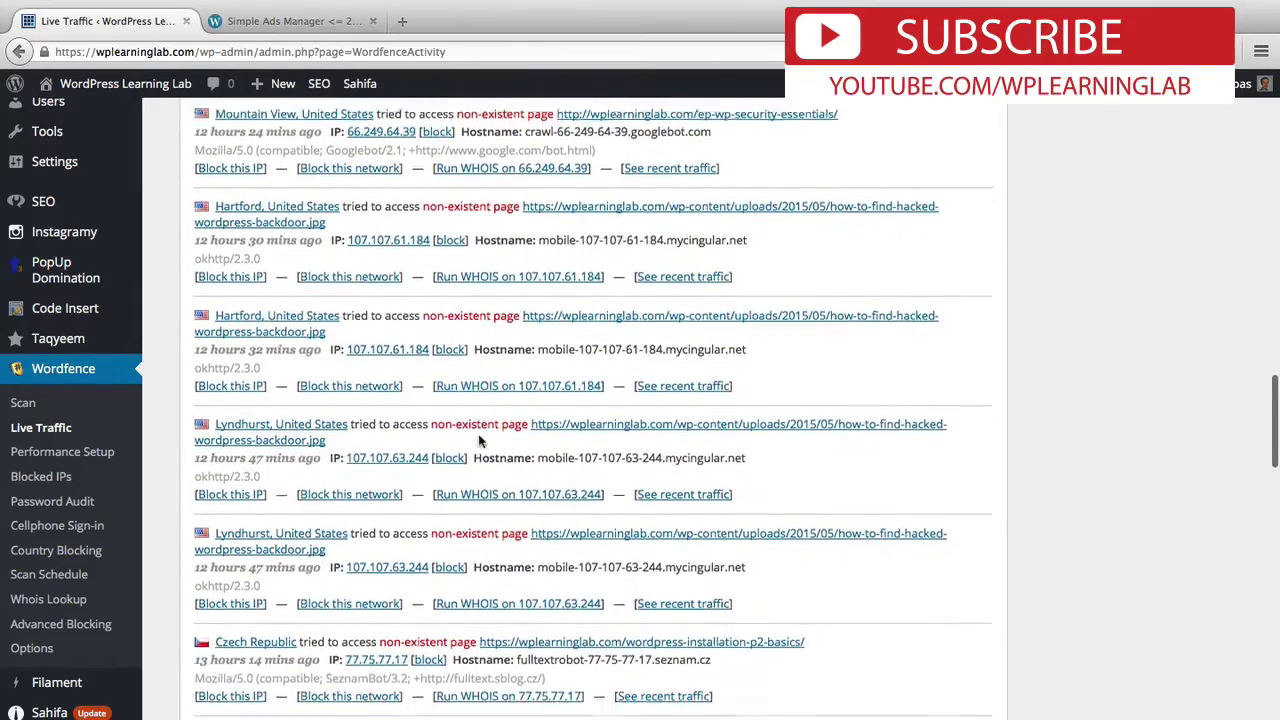
{"action": "scroll", "coordinate": [479, 440], "scroll_direction": "down", "scroll_amount": 20}
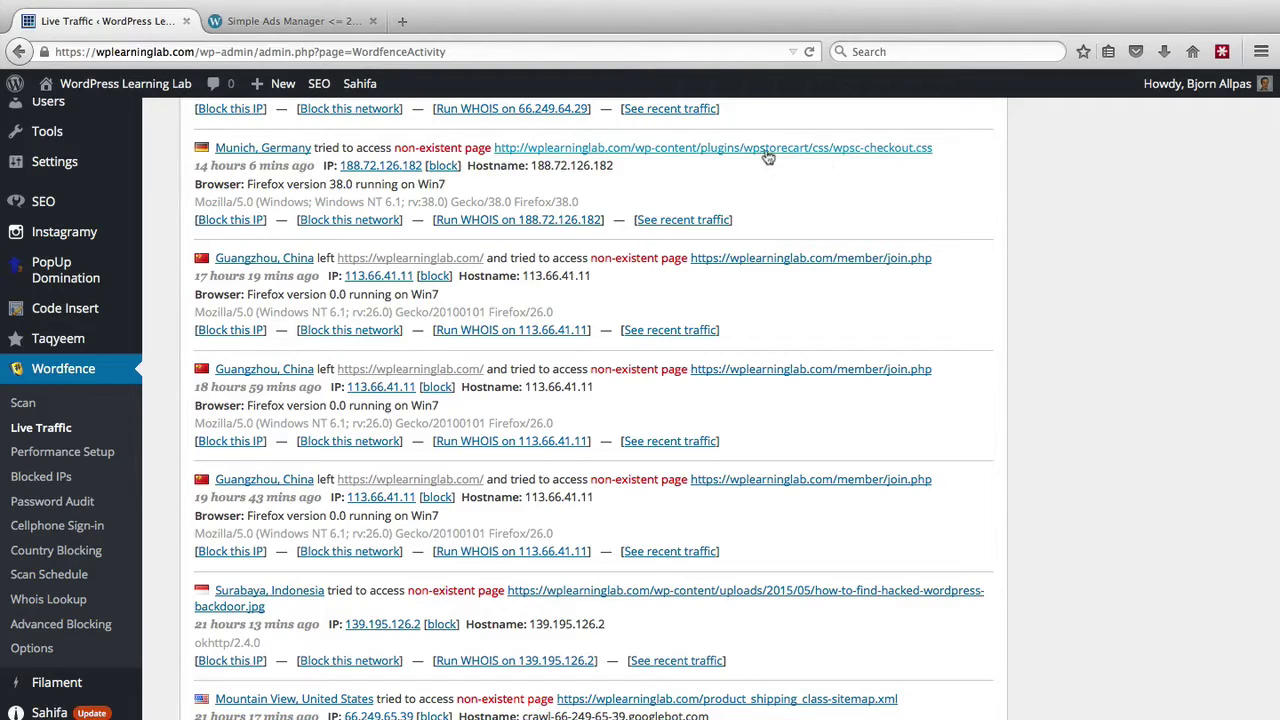
{"action": "left_click", "coordinate": [310, 28]}
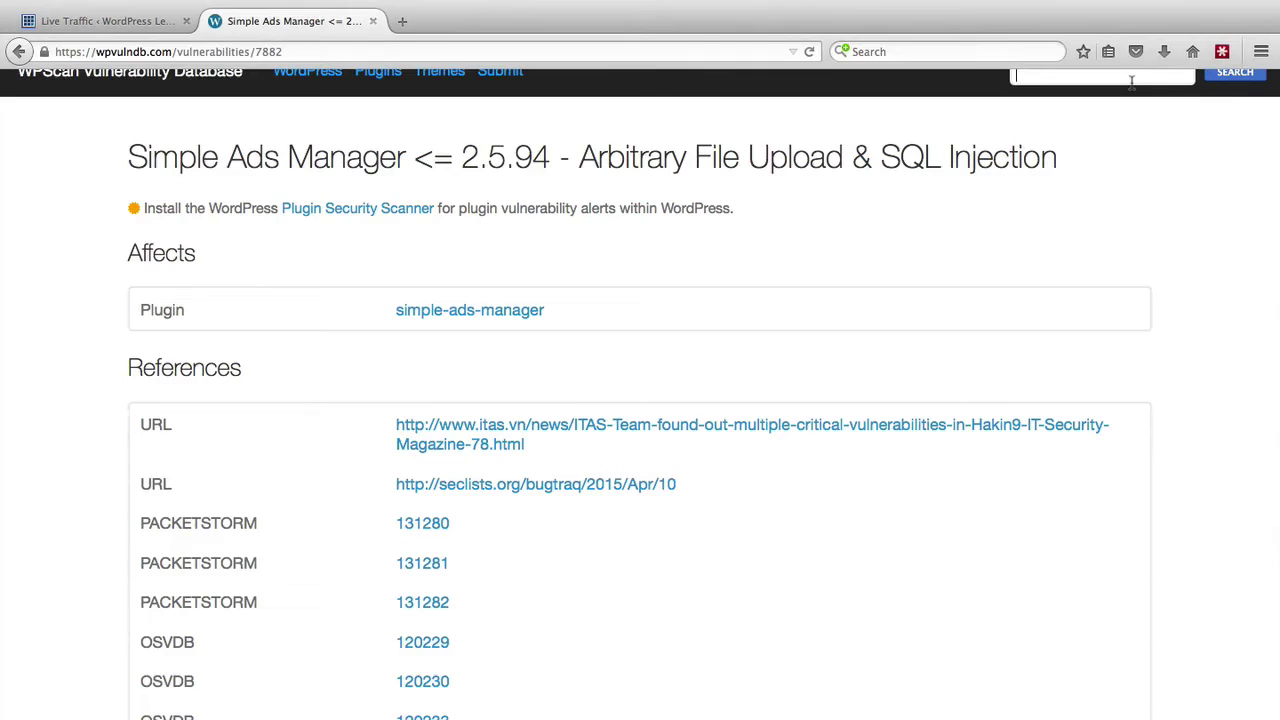
{"action": "type", "text": "wp store car"}
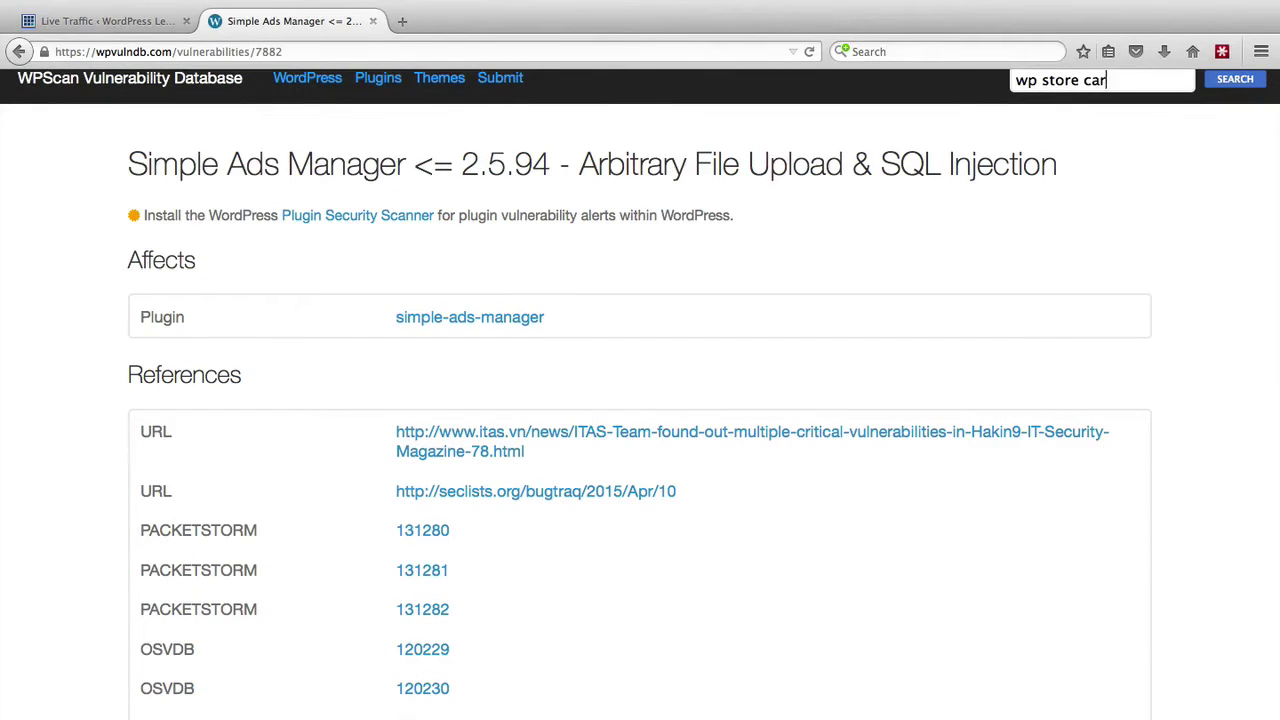
{"action": "type", "text": "t"}
{"action": "key", "text": "Return"}
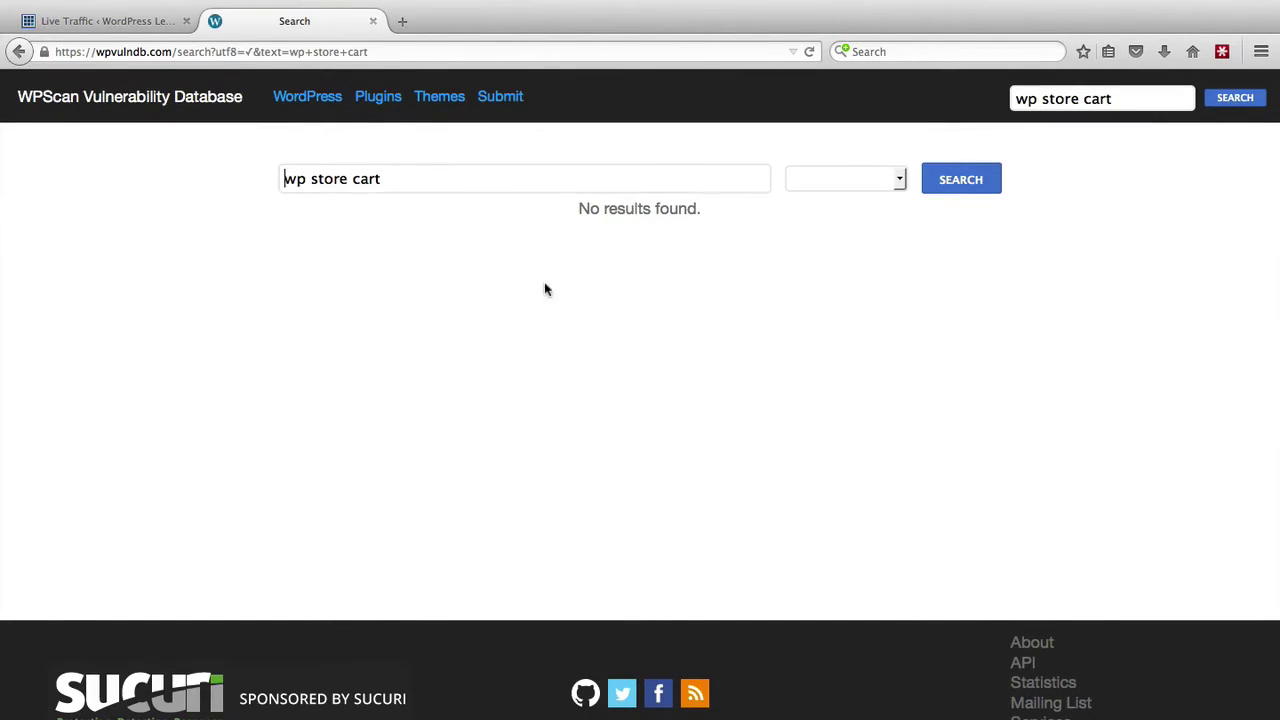
Return to Wordfence Live Traffic and review the older not-found requests below the wpstorecart entry for further probing of plugins
{"action": "left_click", "coordinate": [110, 20]}
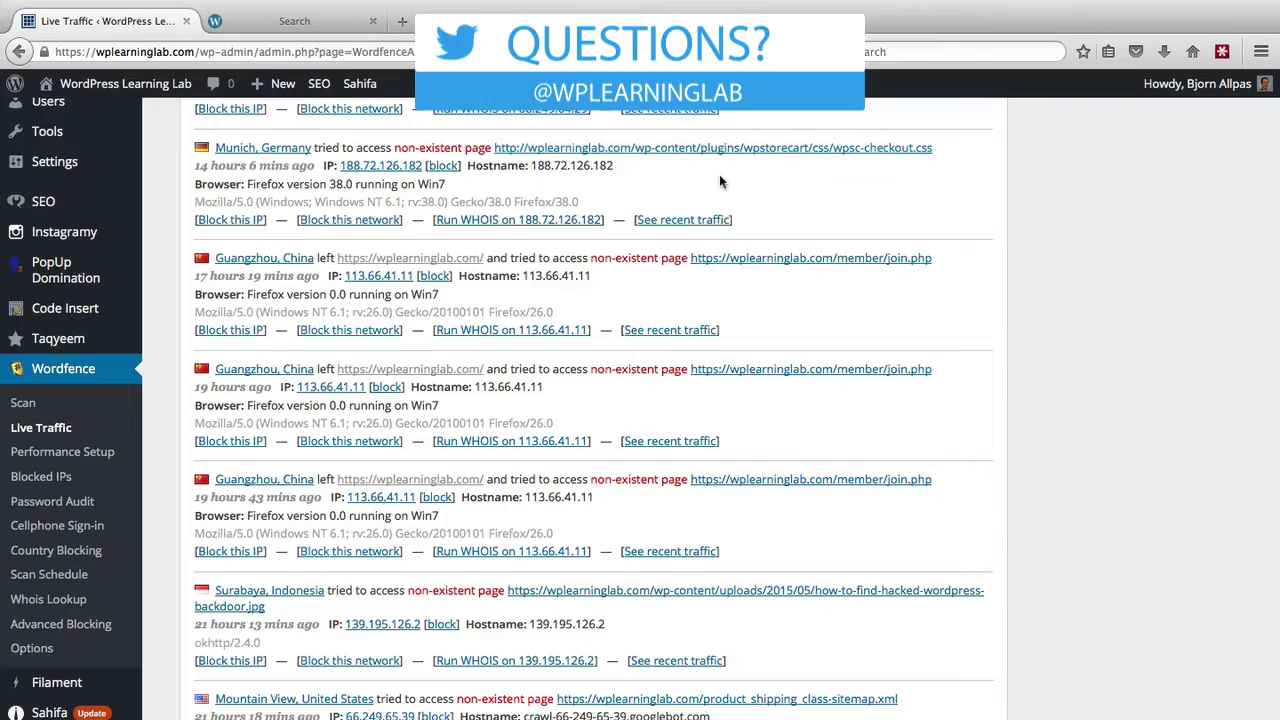
{"action": "scroll", "coordinate": [719, 176], "scroll_direction": "down", "scroll_amount": 3}
{"action": "scroll", "coordinate": [719, 183], "scroll_direction": "down", "scroll_amount": 3}
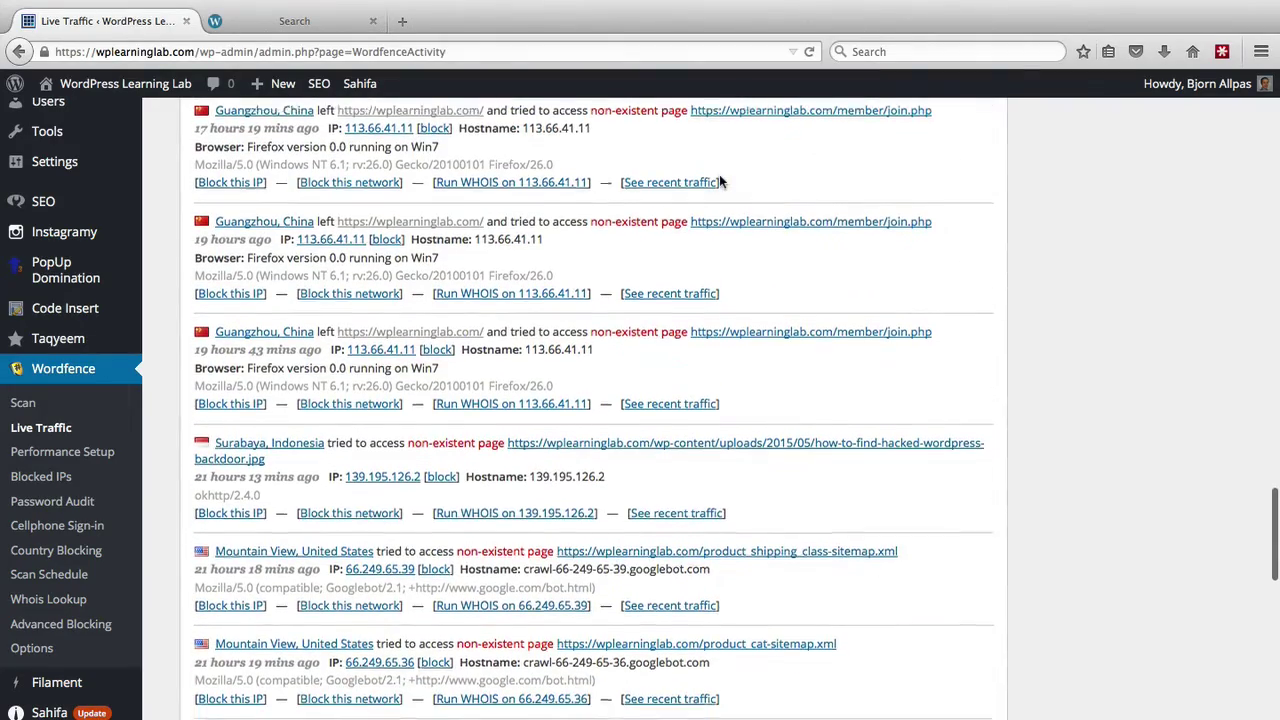
{"action": "scroll", "coordinate": [721, 181], "scroll_direction": "down", "scroll_amount": 4}
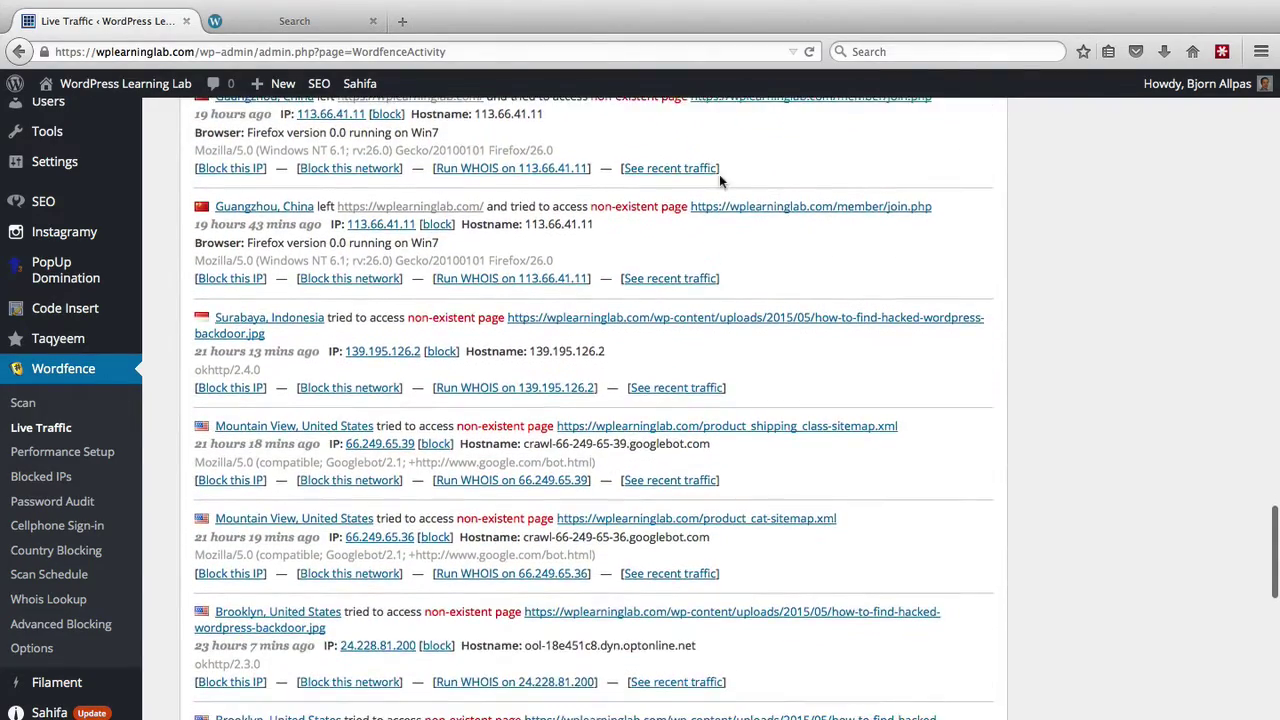
{"action": "scroll", "coordinate": [719, 181], "scroll_direction": "down", "scroll_amount": 5}
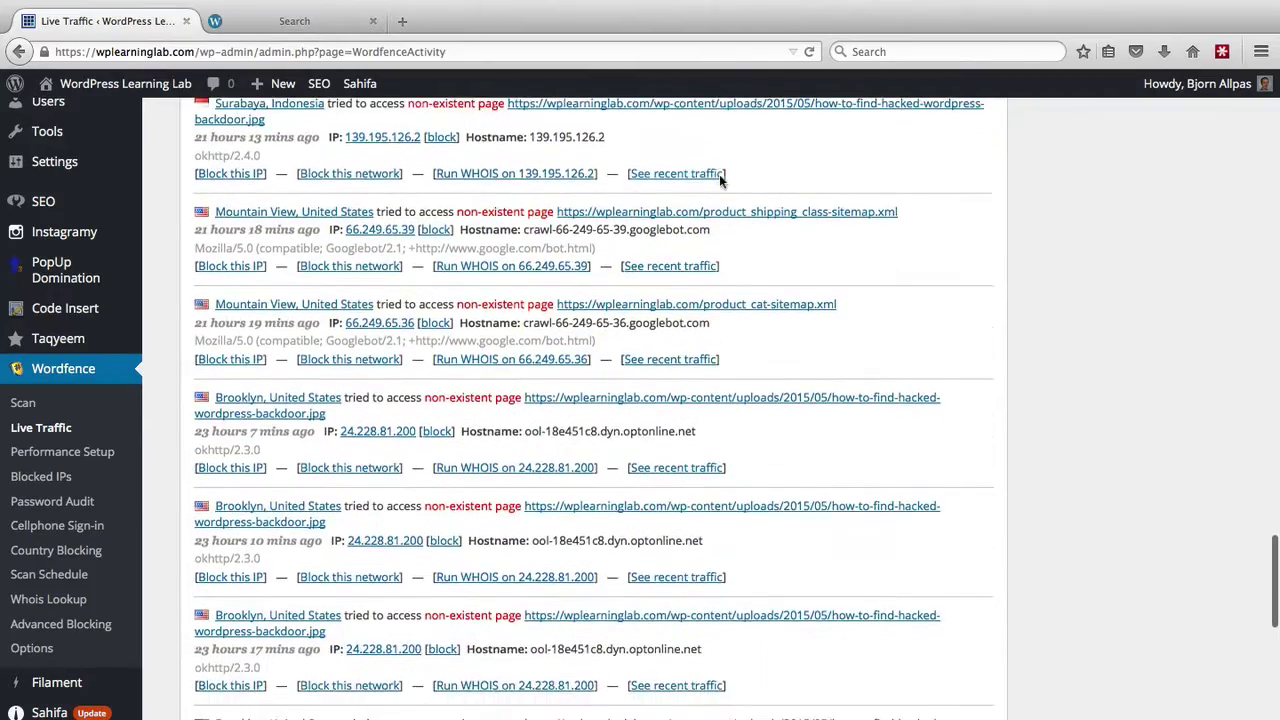
{"action": "scroll", "coordinate": [720, 182], "scroll_direction": "down", "scroll_amount": 8}
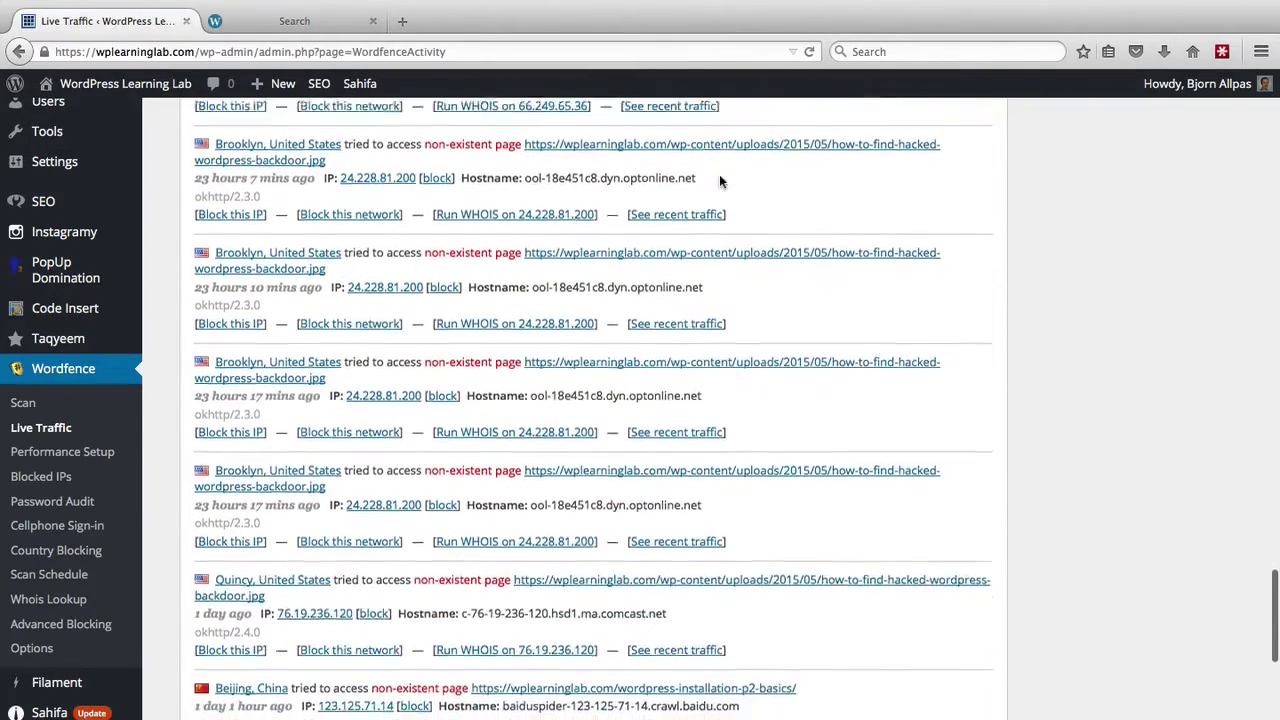
{"action": "scroll", "coordinate": [719, 181], "scroll_direction": "down", "scroll_amount": 5}
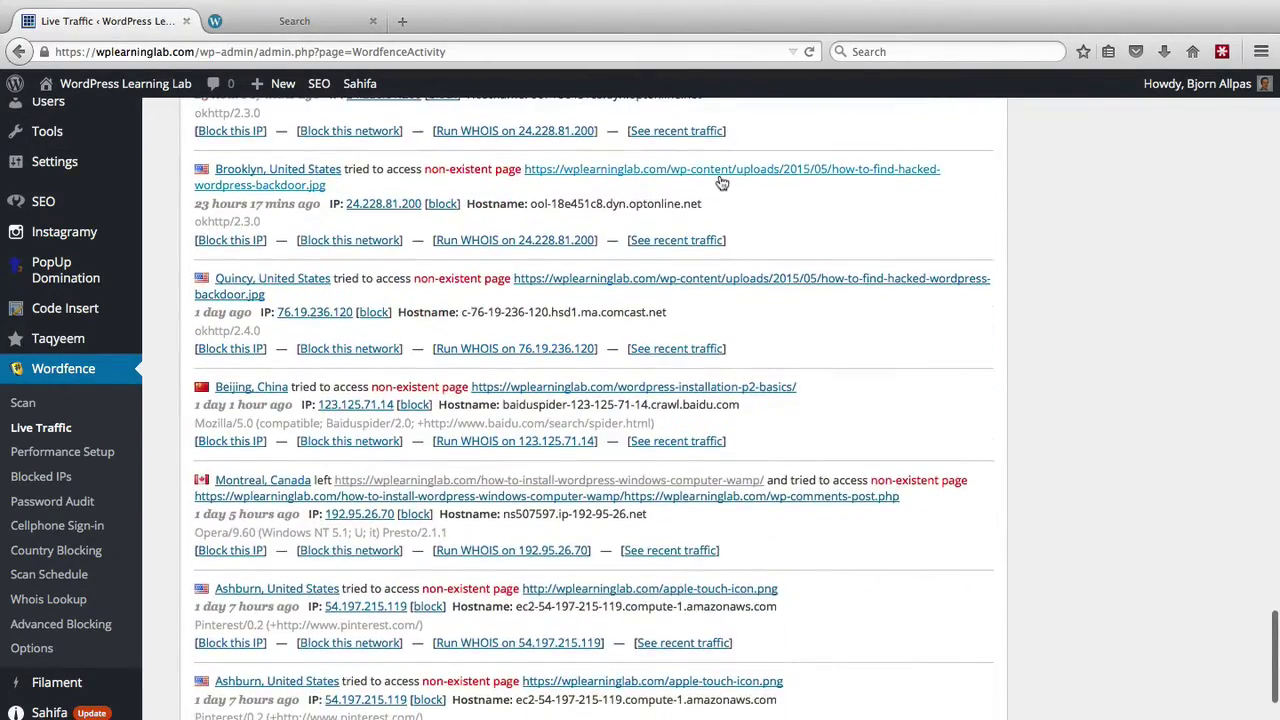
{"action": "scroll", "coordinate": [719, 181], "scroll_direction": "down", "scroll_amount": 3}
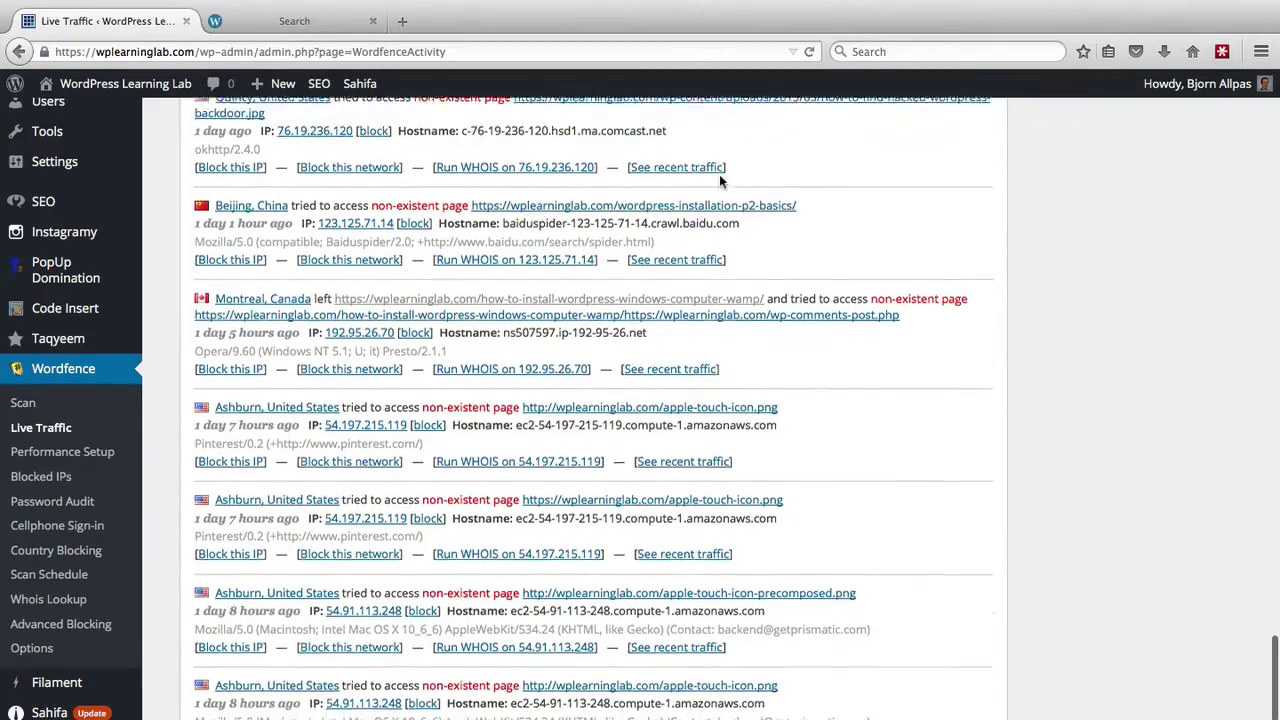
{"action": "scroll", "coordinate": [719, 181], "scroll_direction": "down", "scroll_amount": 3}
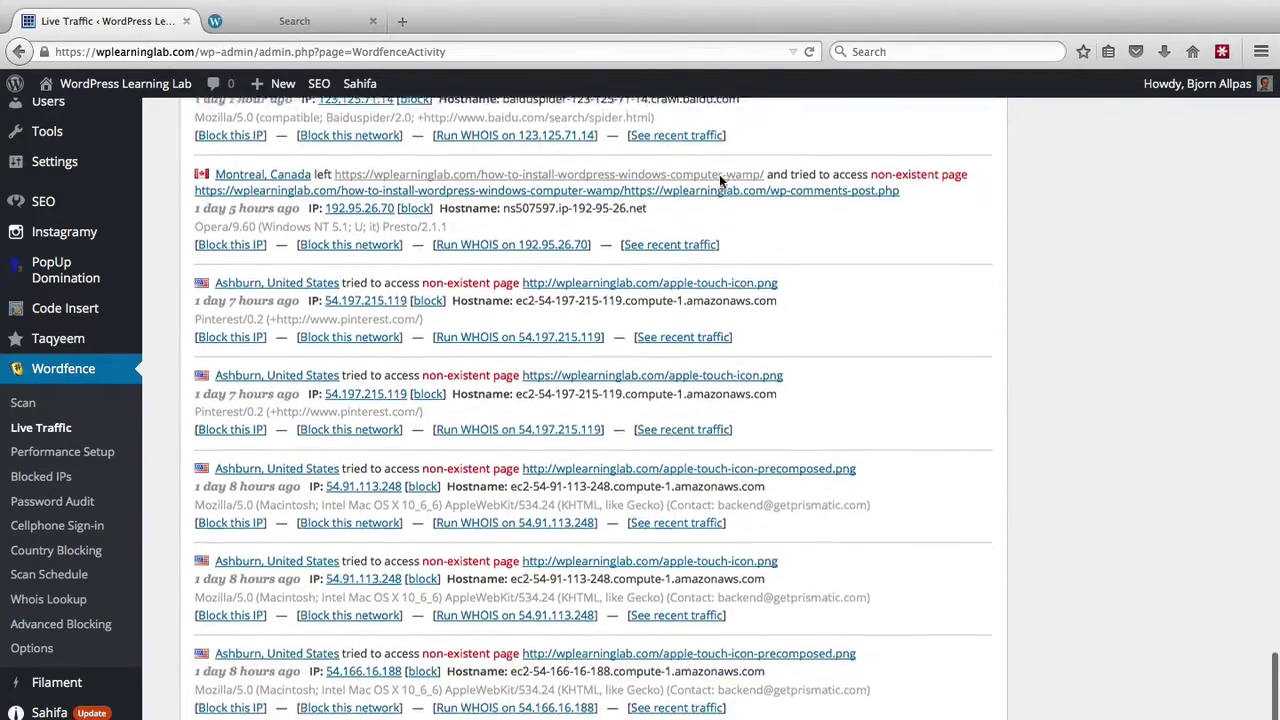
{"action": "scroll", "coordinate": [719, 176], "scroll_direction": "down", "scroll_amount": 5}
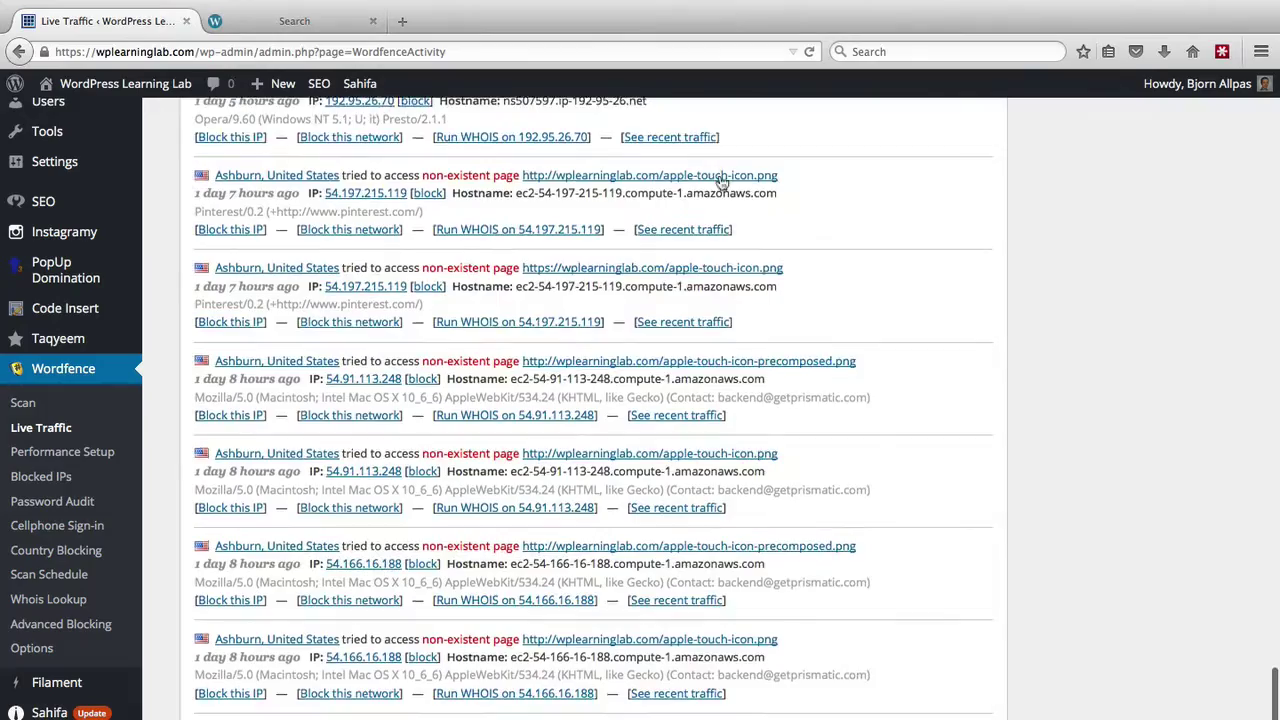
{"action": "scroll", "coordinate": [719, 176], "scroll_direction": "down", "scroll_amount": 2}
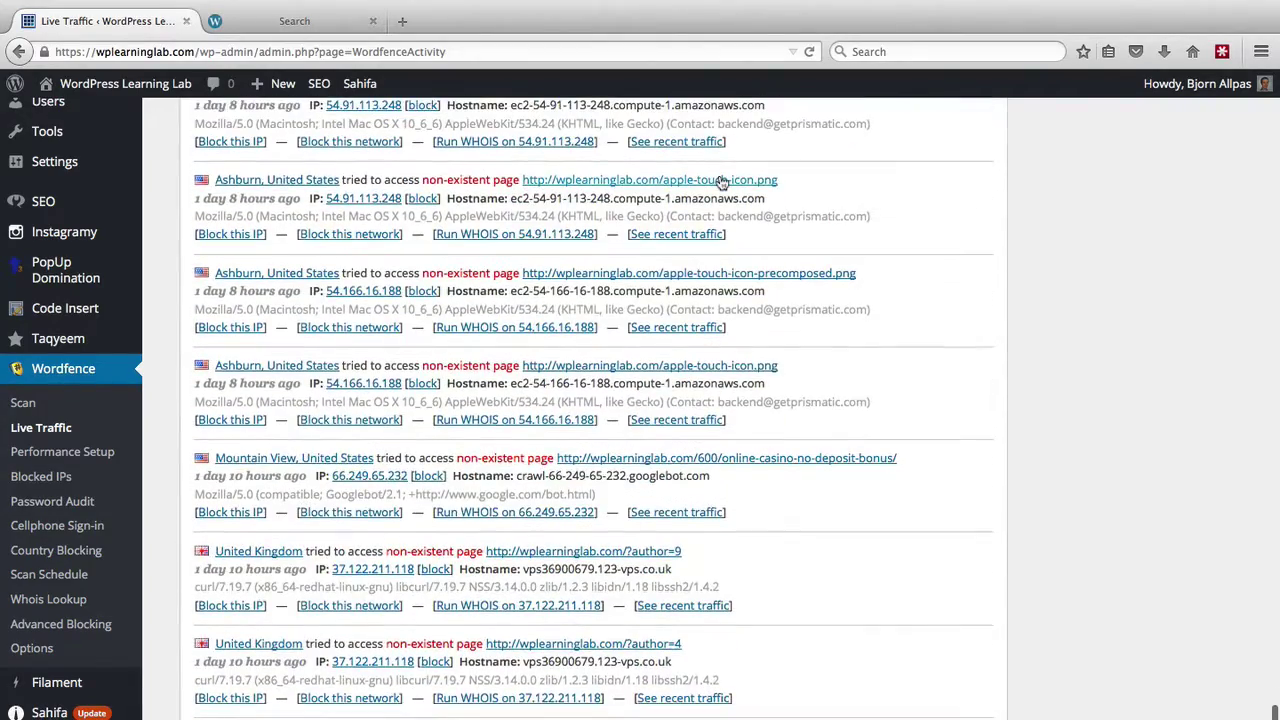
Open Wordfence's Blocked IPs page and make the block on the Russian IP address 94.131.14.100 permanent
{"action": "scroll", "coordinate": [719, 178], "scroll_direction": "up", "scroll_amount": 15}
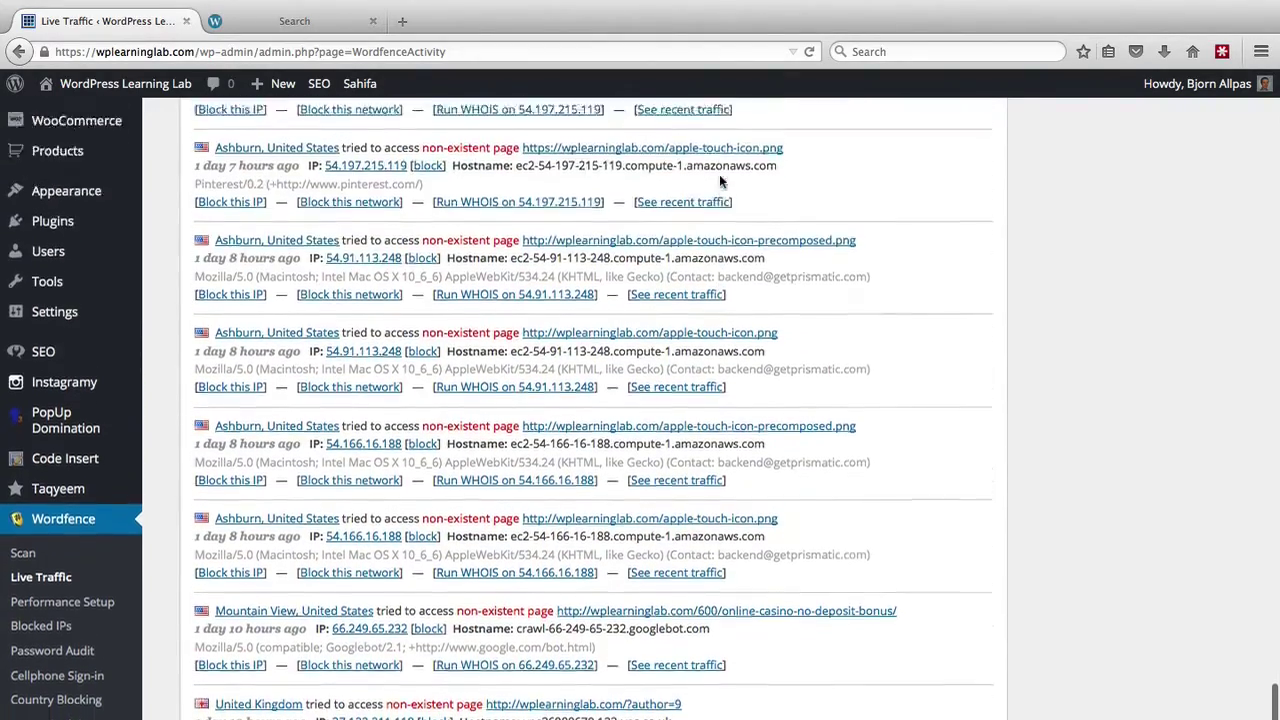
{"action": "scroll", "coordinate": [719, 177], "scroll_direction": "up", "scroll_amount": 20}
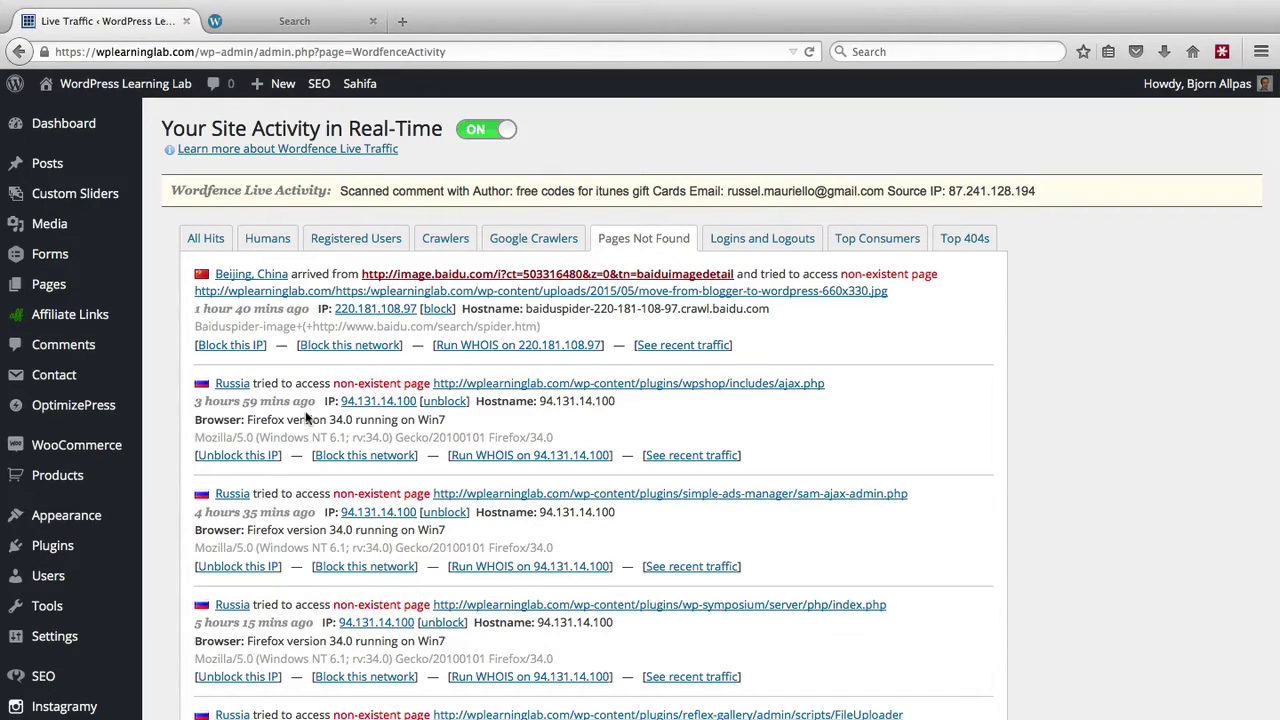
{"action": "scroll", "coordinate": [110, 555], "scroll_direction": "down", "scroll_amount": 4}
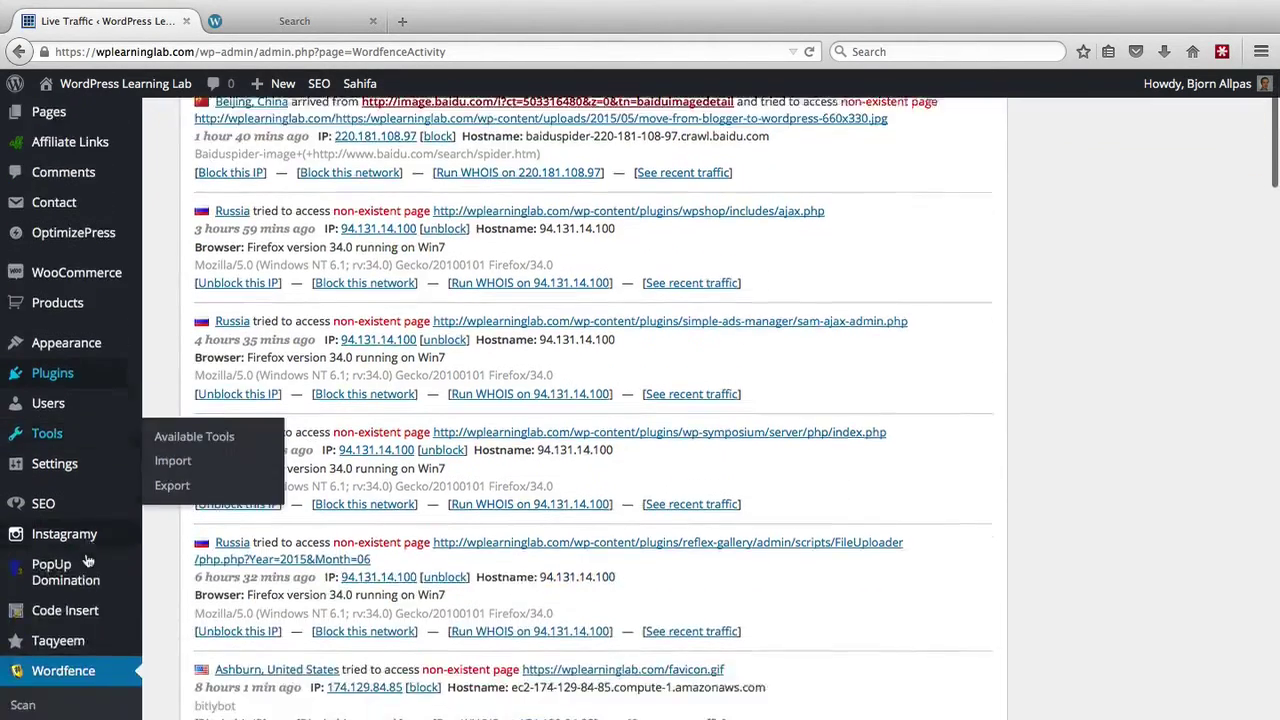
{"action": "scroll", "coordinate": [87, 561], "scroll_direction": "down", "scroll_amount": 1}
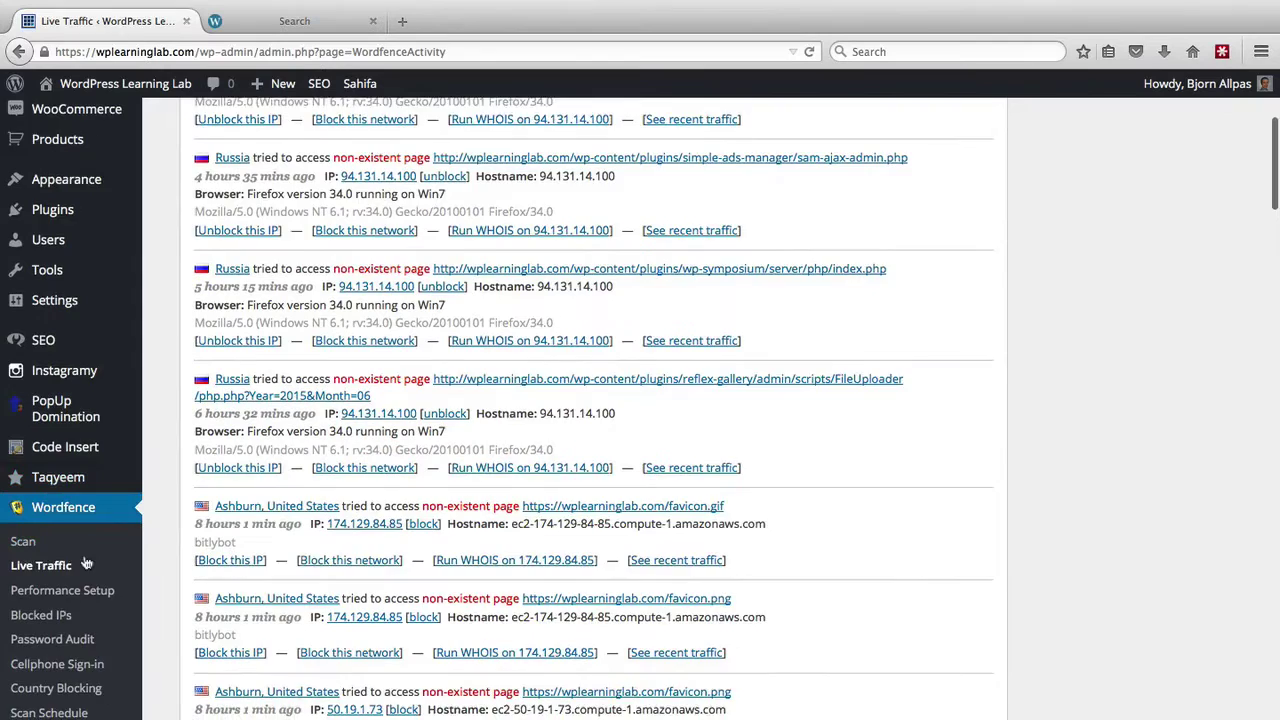
{"action": "scroll", "coordinate": [86, 563], "scroll_direction": "down", "scroll_amount": 2}
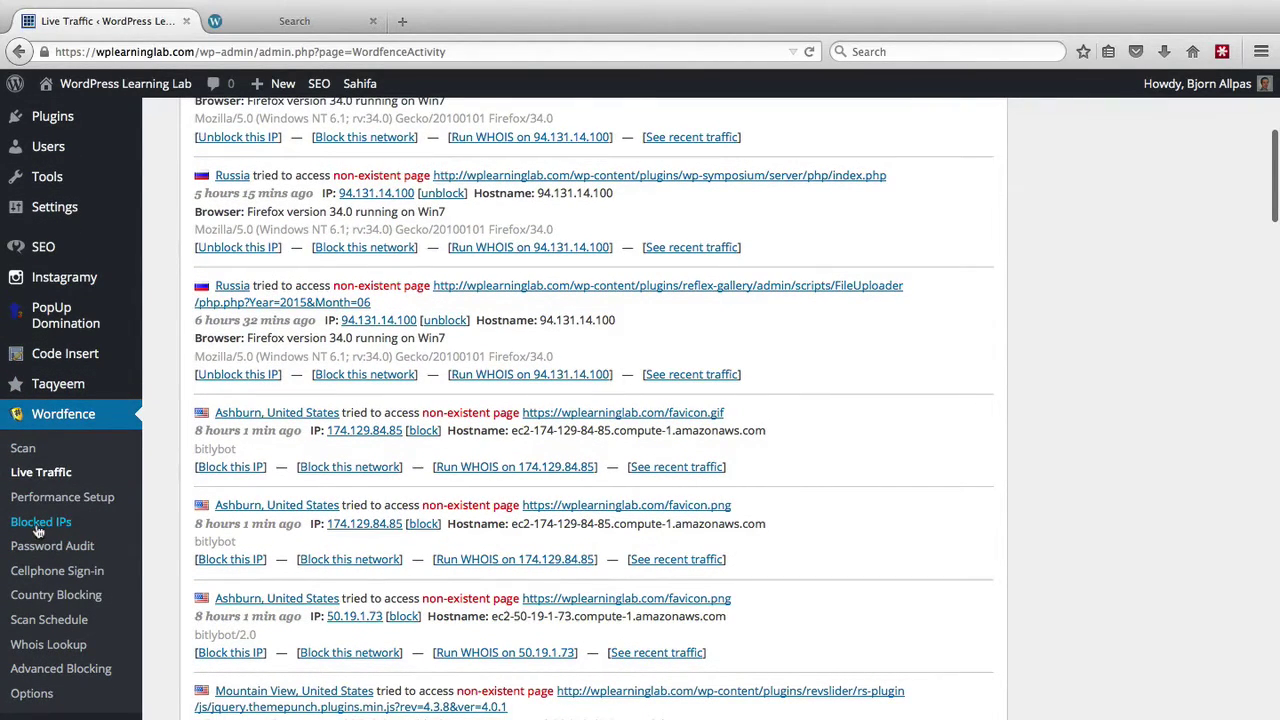
{"action": "left_click", "coordinate": [45, 527]}
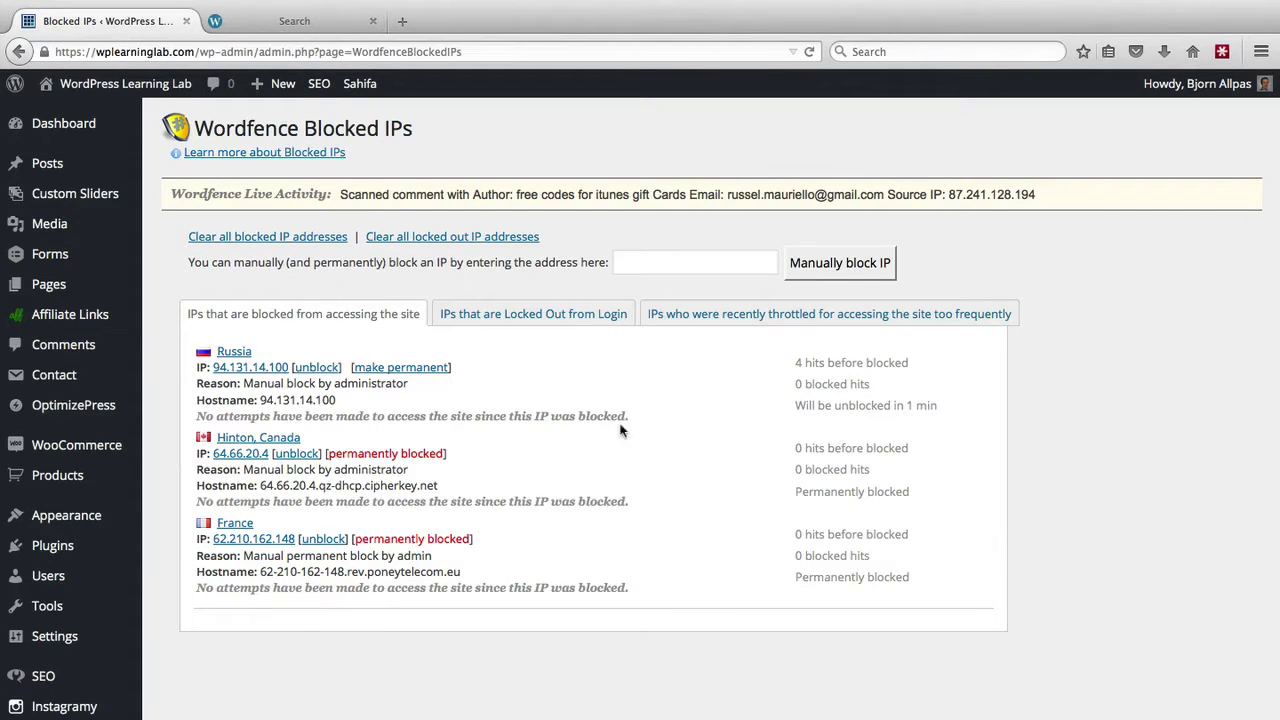
{"action": "left_click", "coordinate": [405, 368]}
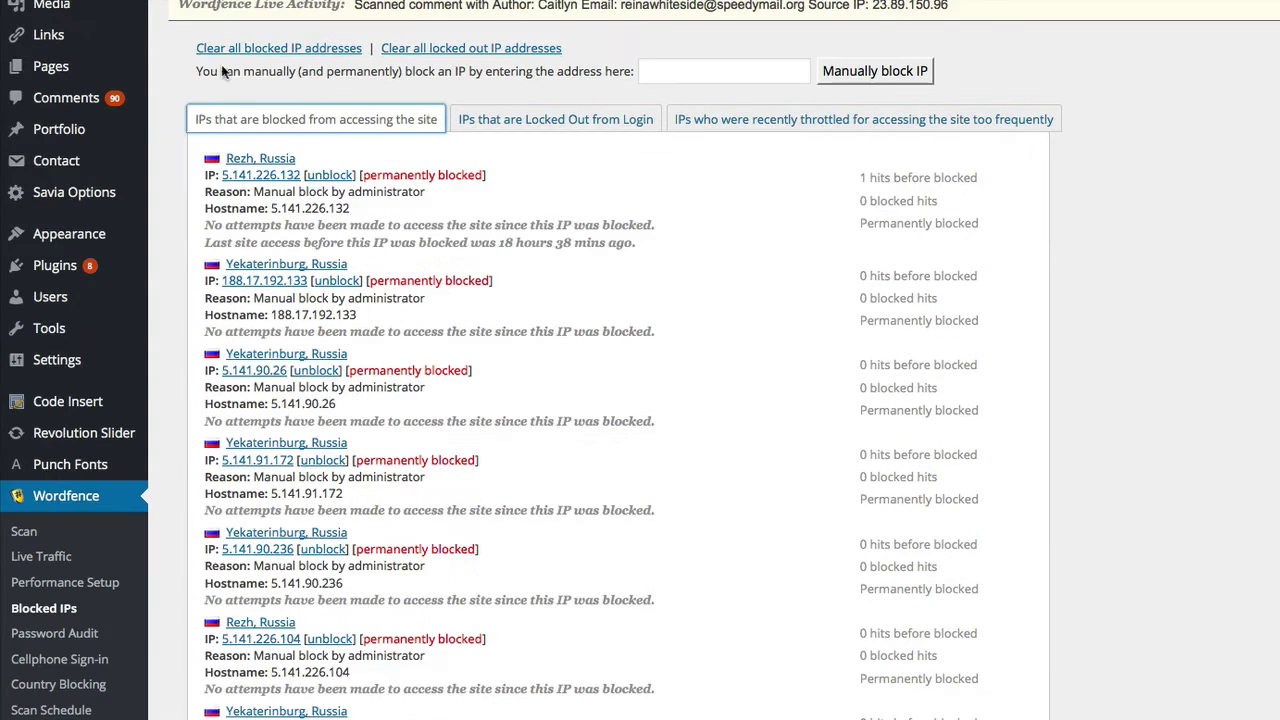
On the second site's Blocked IPs page, review the blocked addresses, then the IPs locked out from login, checking the invalid username in the first entry
{"action": "scroll", "coordinate": [182, 120], "scroll_direction": "down", "scroll_amount": 2}
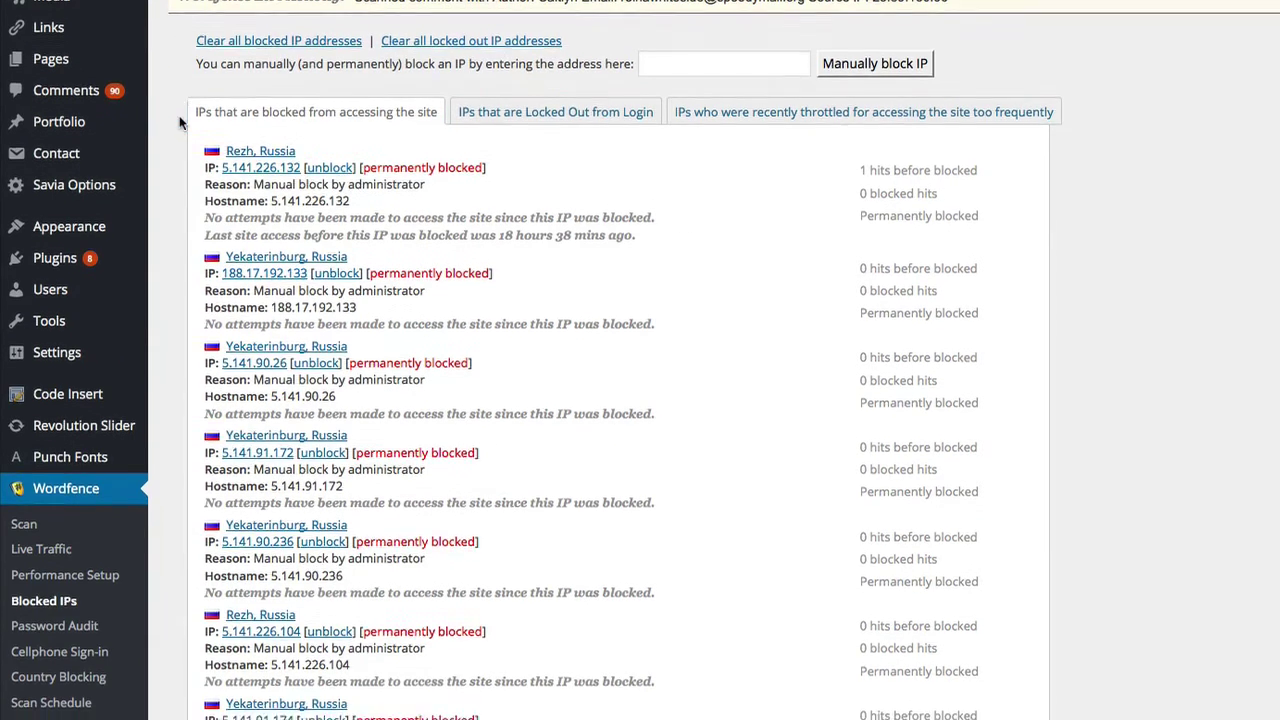
{"action": "scroll", "coordinate": [182, 120], "scroll_direction": "up", "scroll_amount": 1}
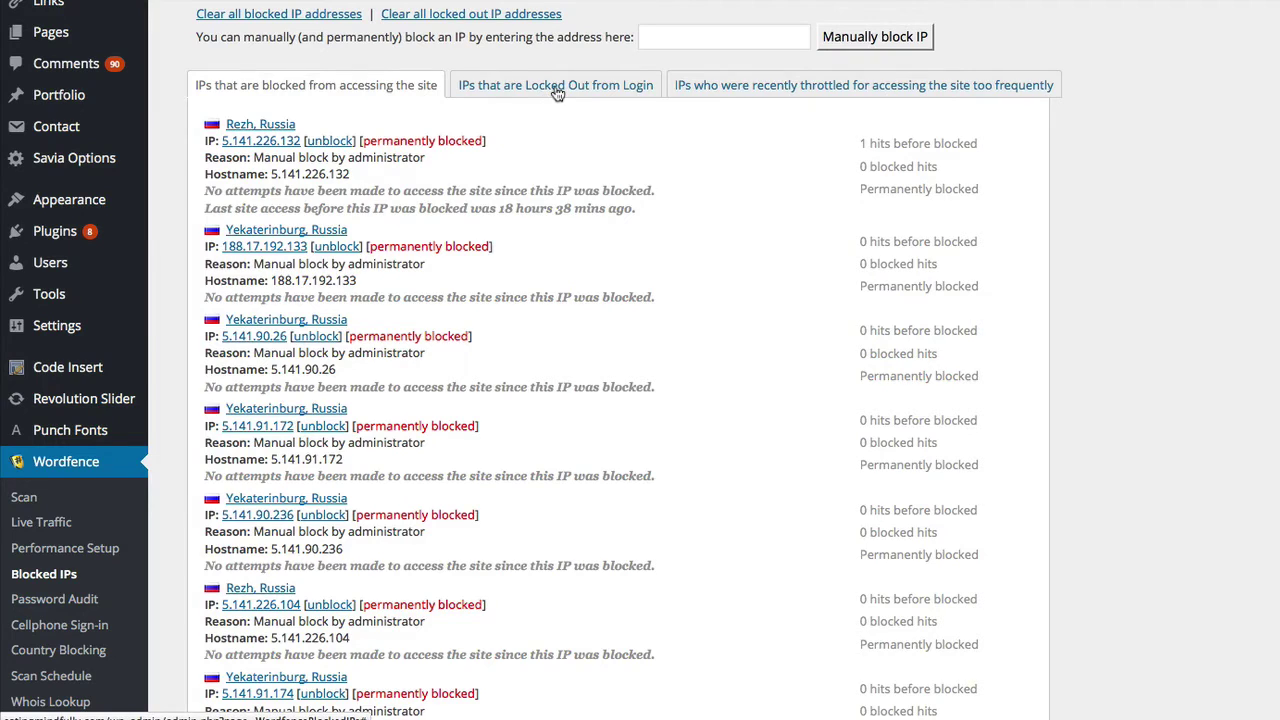
{"action": "left_click", "coordinate": [557, 88]}
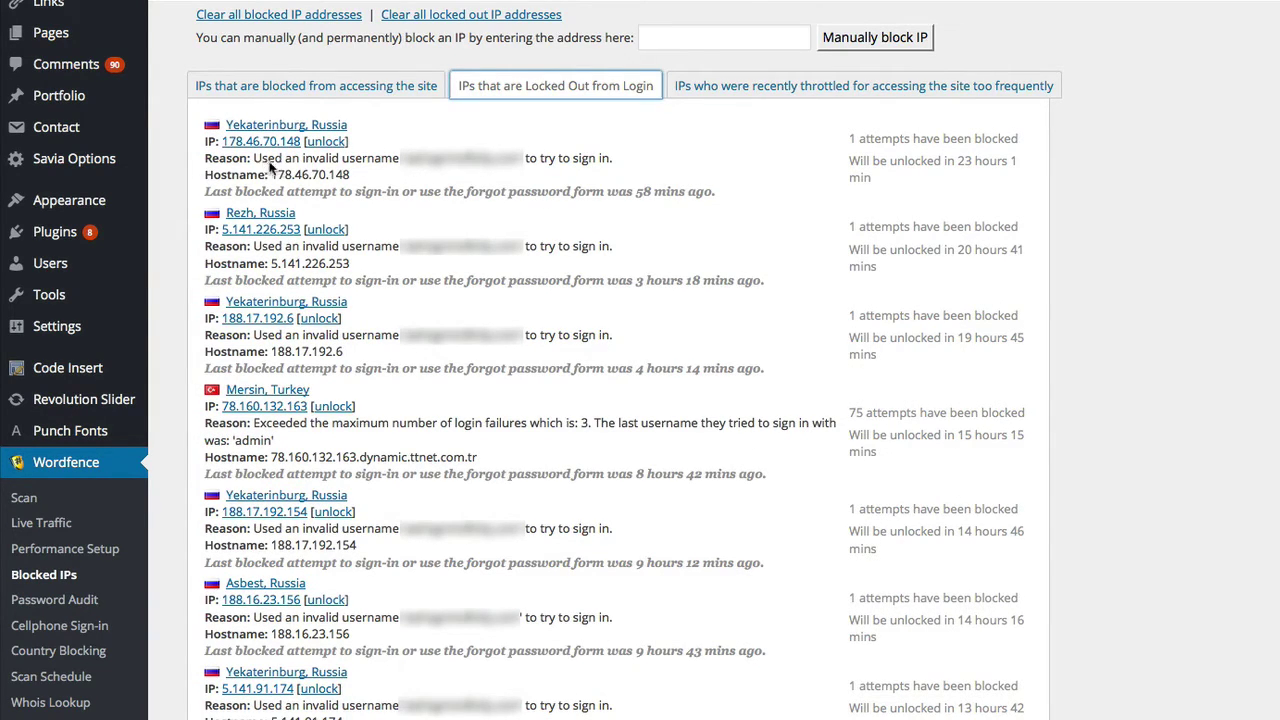
{"action": "left_click_drag", "start_coordinate": [405, 163], "coordinate": [519, 163]}
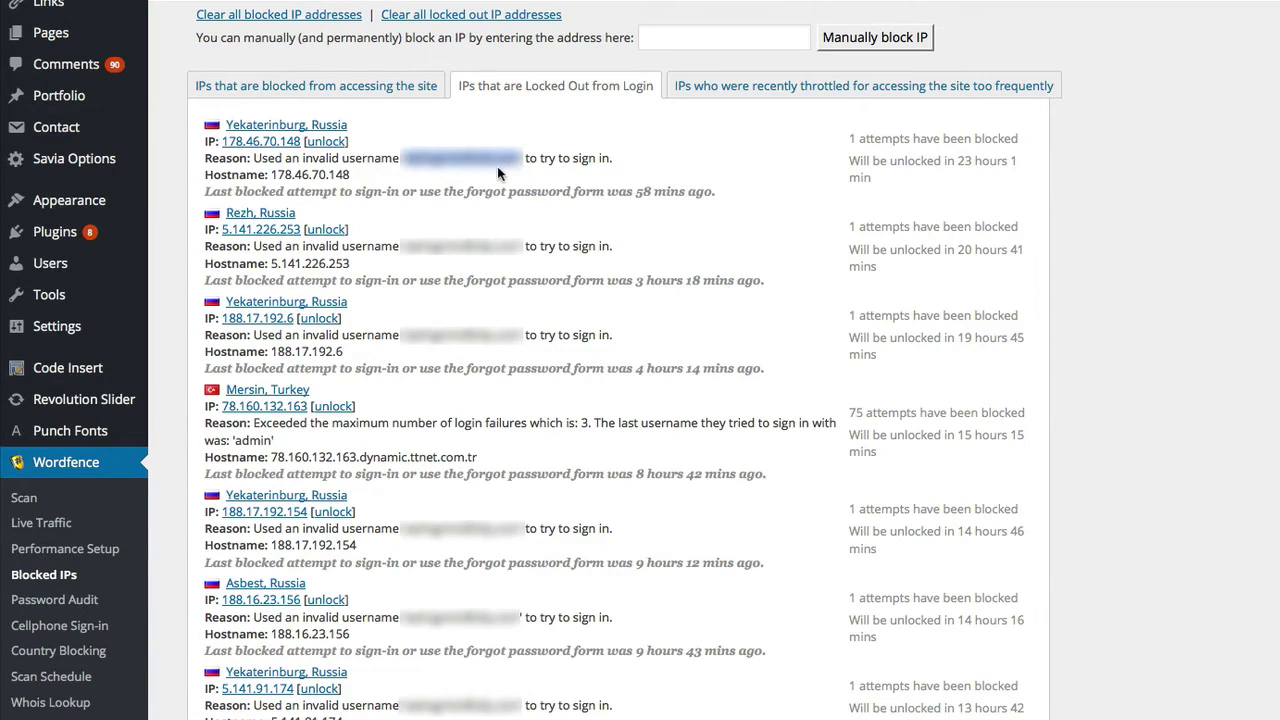
{"action": "left_click", "coordinate": [498, 172]}
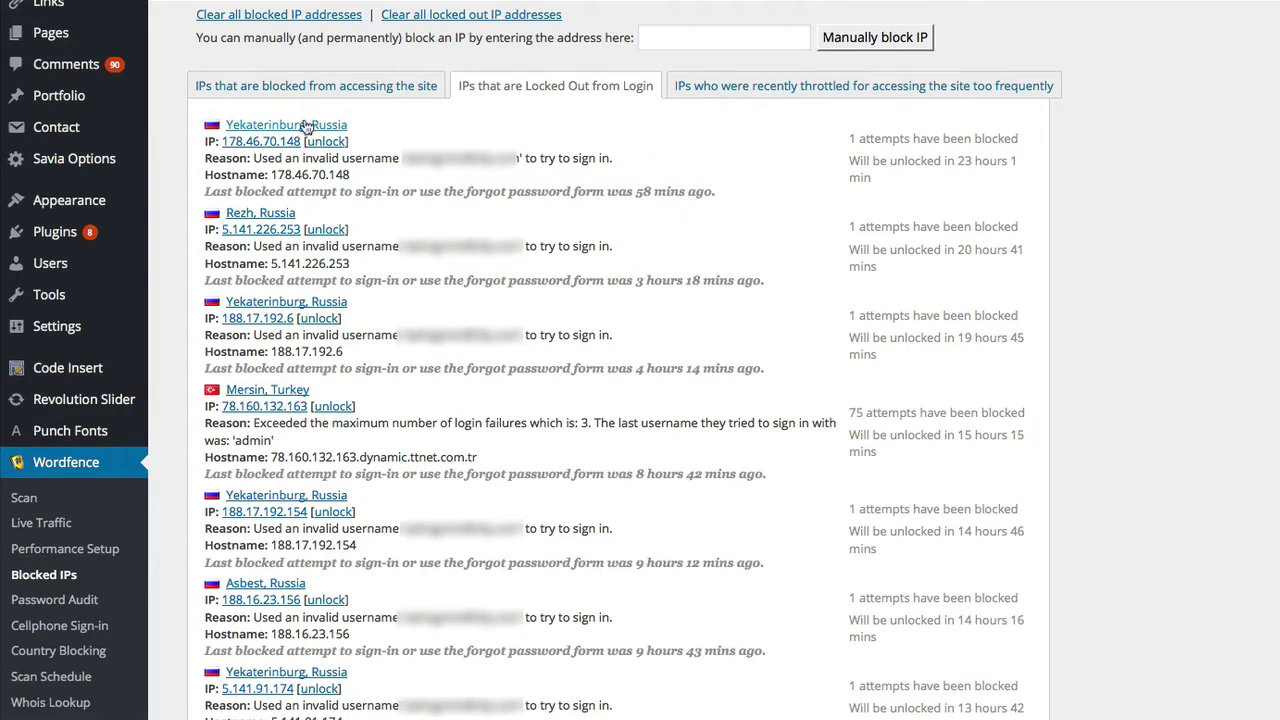
{"action": "left_click_drag", "start_coordinate": [300, 141], "coordinate": [224, 147]}
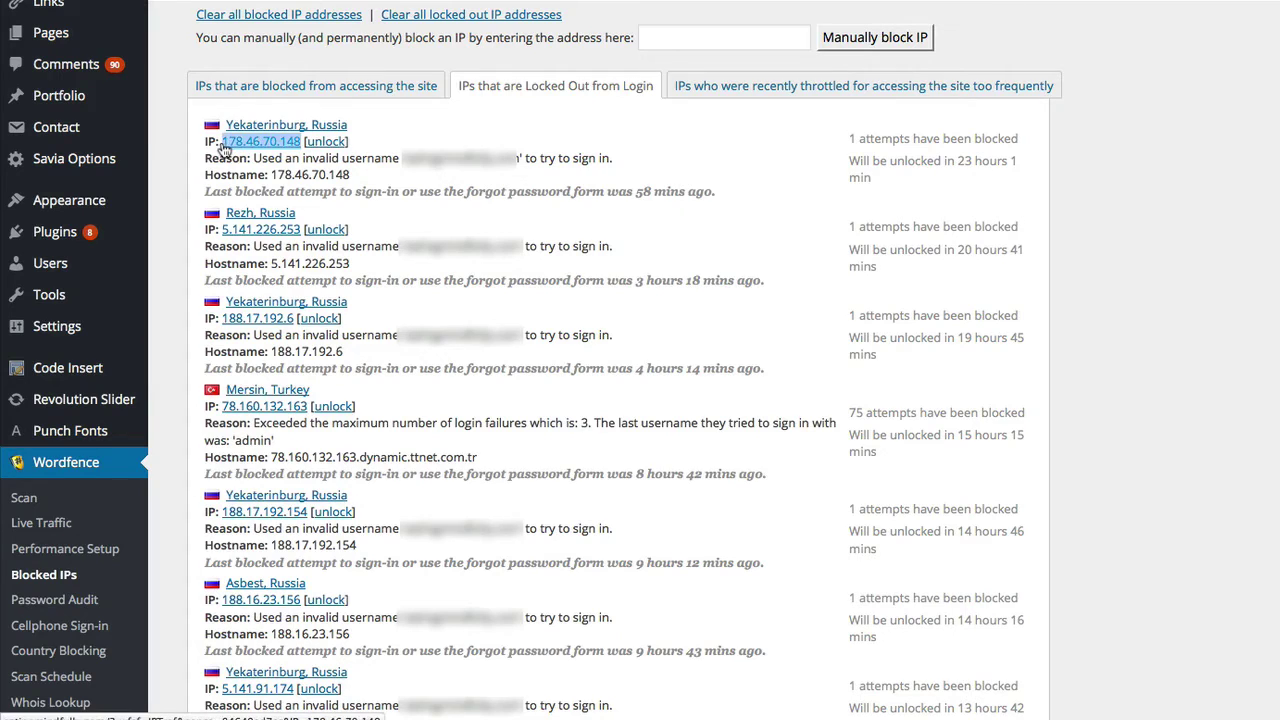
{"action": "key", "text": "super+c"}
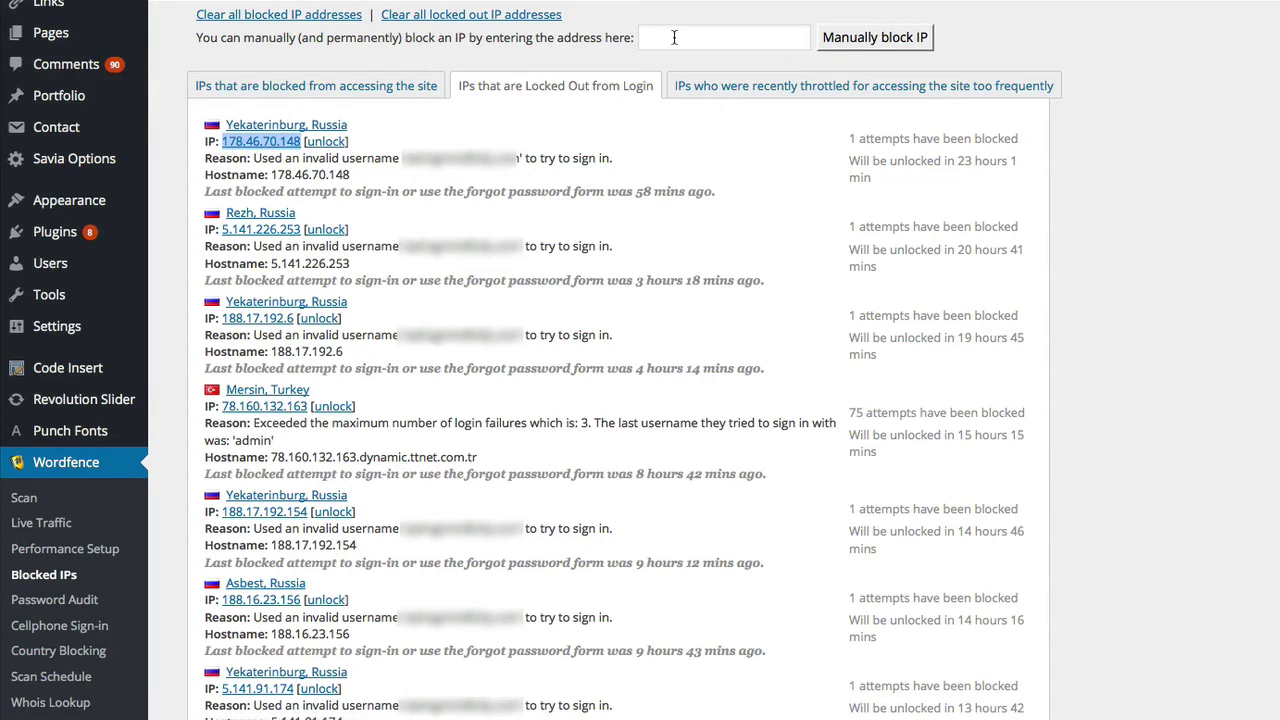
{"action": "left_click", "coordinate": [668, 37]}
{"action": "key", "text": "super+v"}
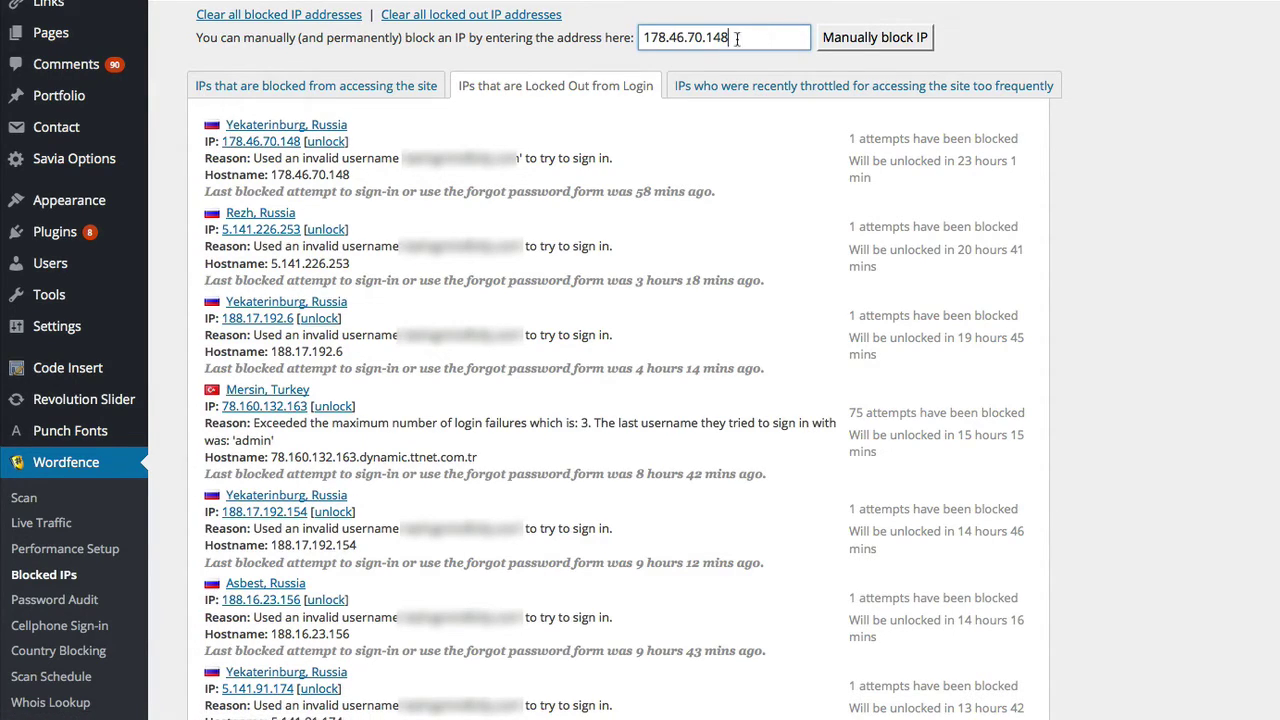
{"action": "left_click", "coordinate": [866, 44]}
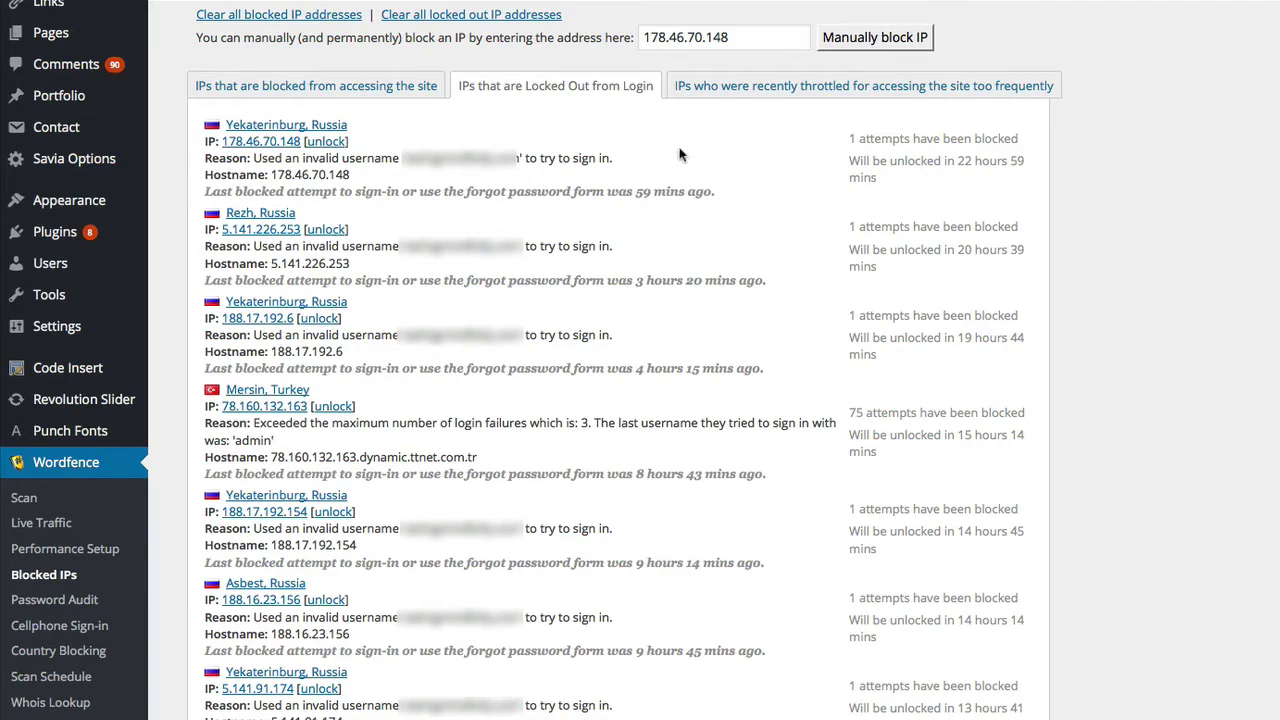
Review the IPs recently throttled for accessing the site too frequently, then go back to the IPs locked out from login
{"action": "left_click", "coordinate": [858, 87]}
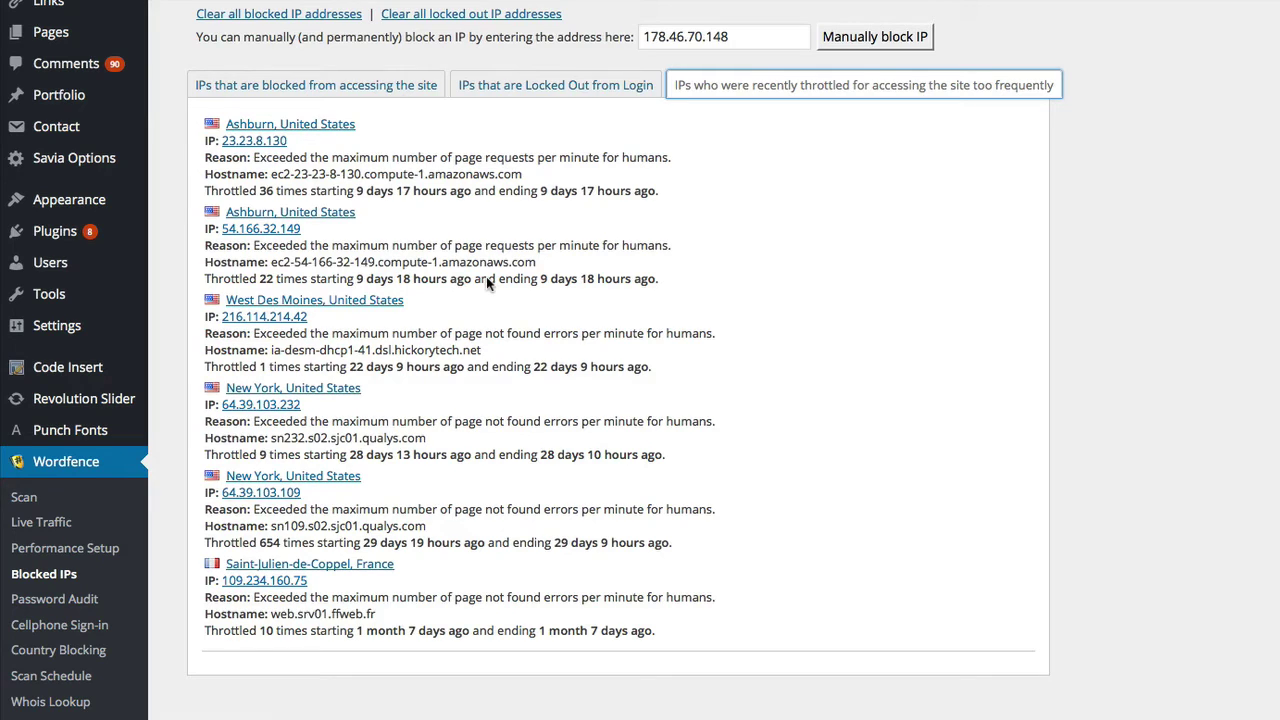
{"action": "scroll", "coordinate": [487, 283], "scroll_direction": "down", "scroll_amount": 1}
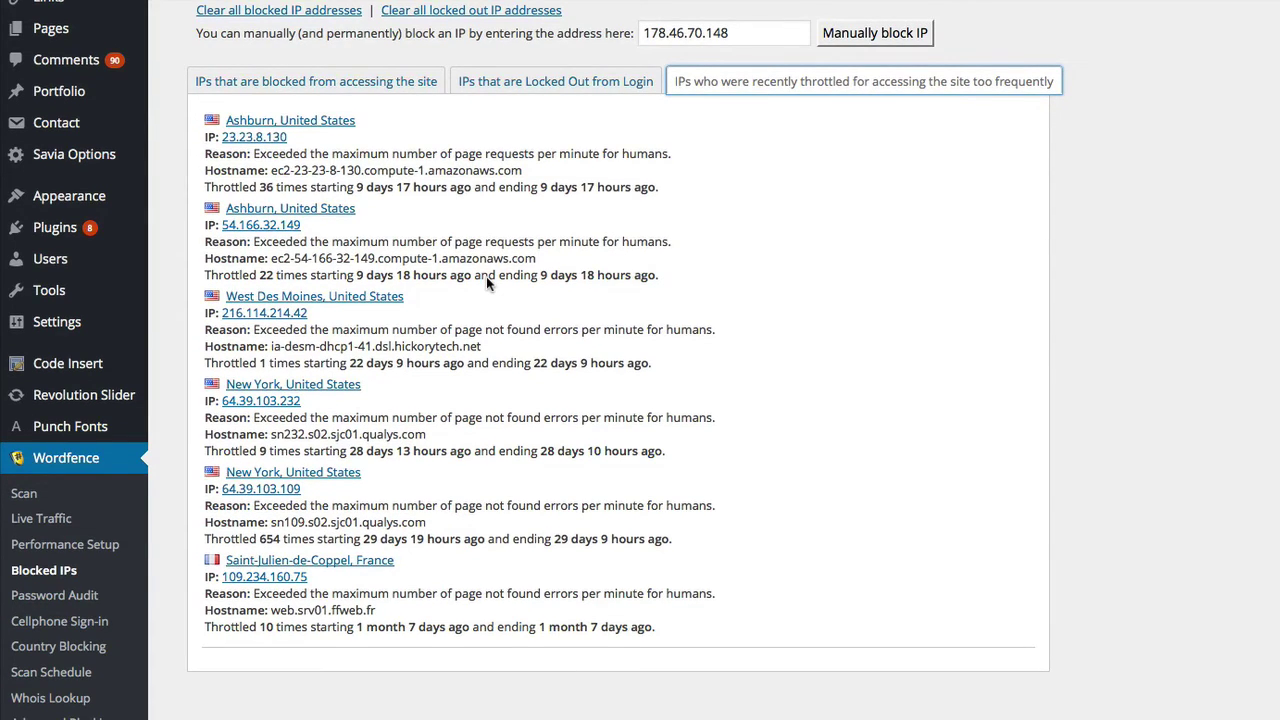
{"action": "scroll", "coordinate": [486, 276], "scroll_direction": "up", "scroll_amount": 1}
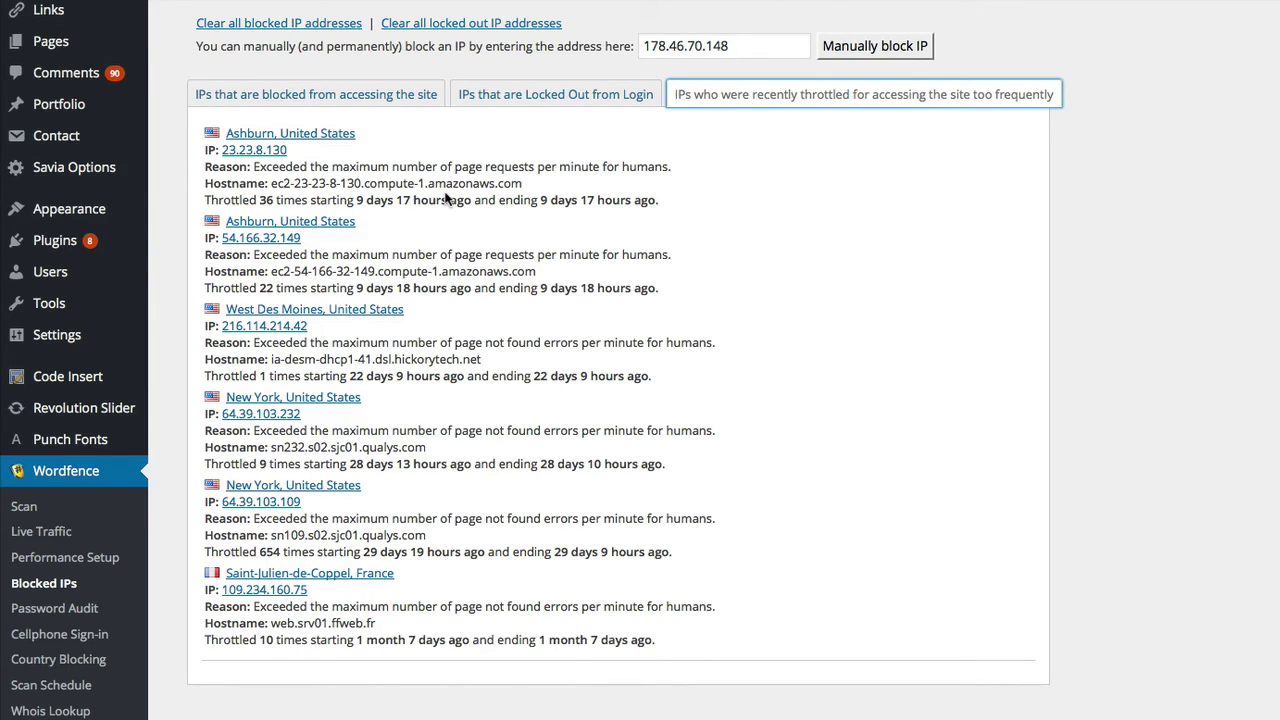
{"action": "left_click", "coordinate": [544, 95]}
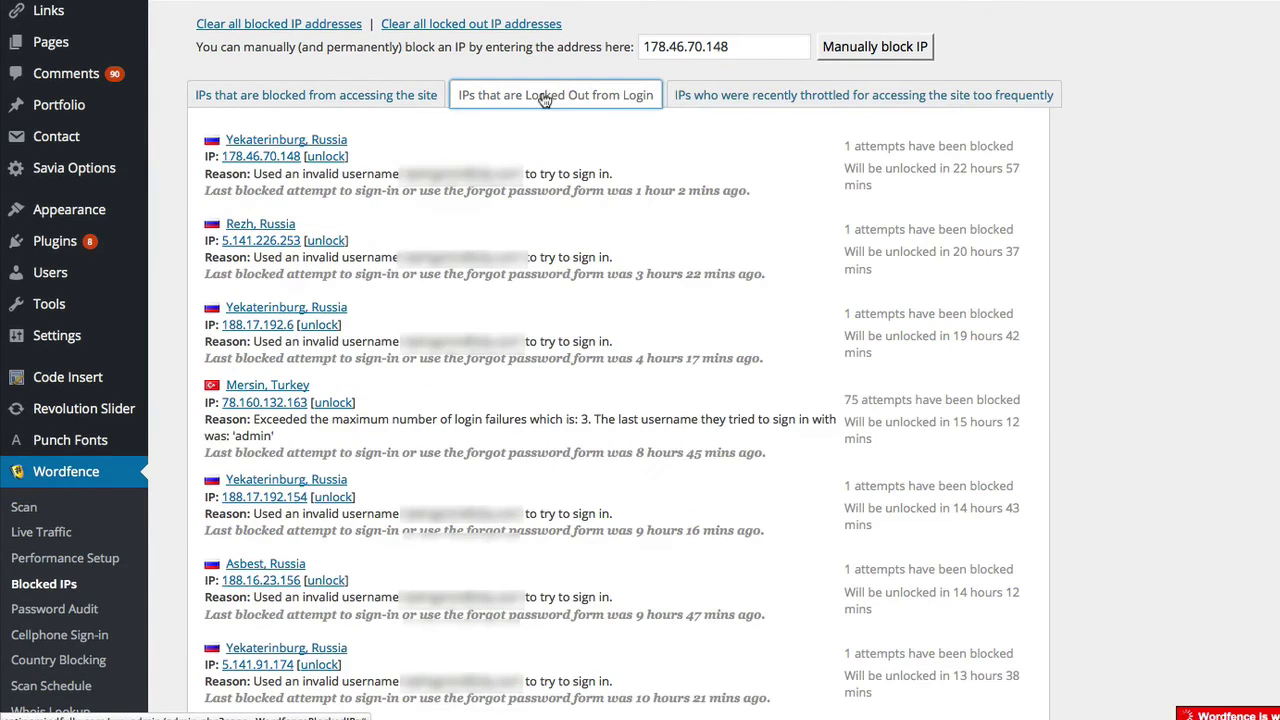